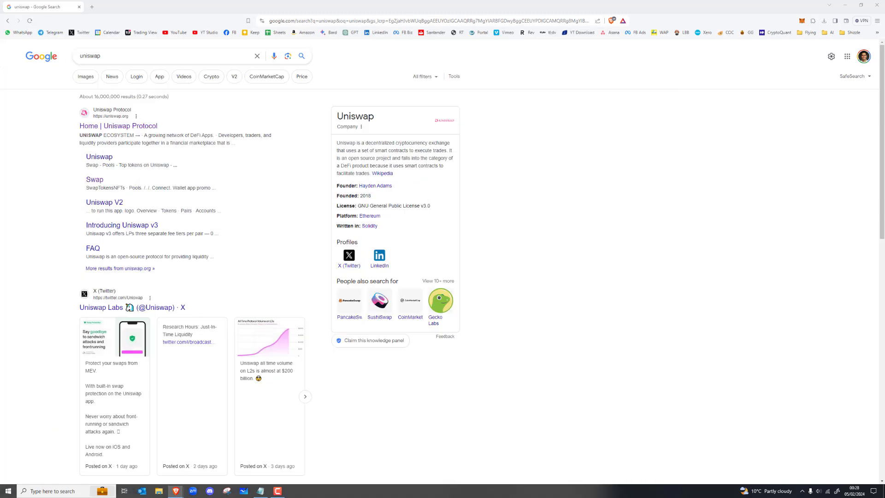
- Open the TAONUWETH chart from the TradingView bookmark and move its tab to first position
left_click(176, 491)
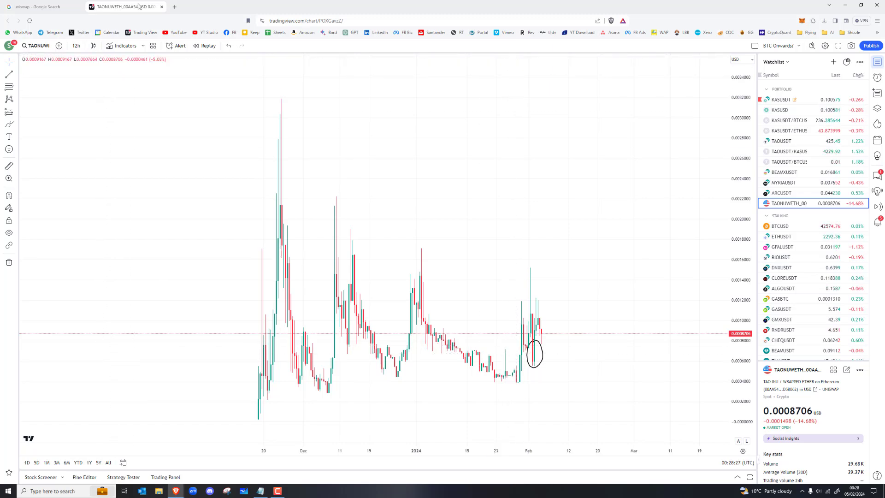
left_click_drag(109, 7, 55, 7)
- Return to the 'uniswap' search results and show details about the Uniswap Protocol result
left_click(120, 7)
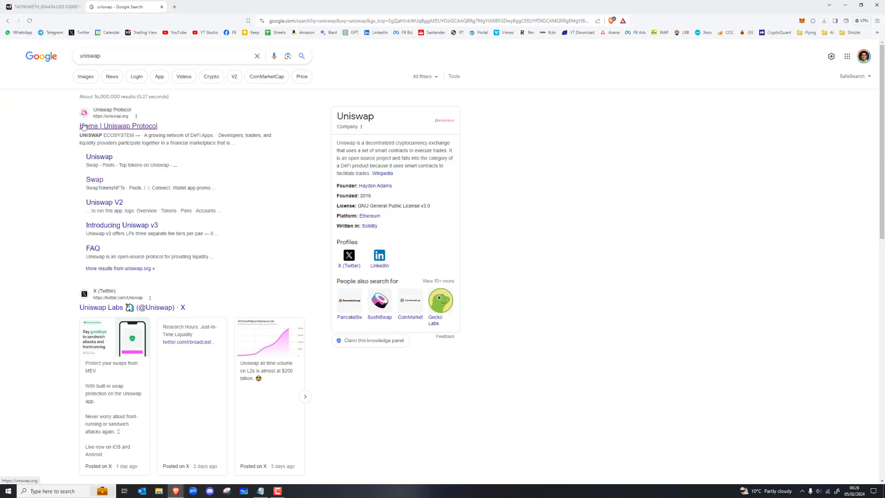
scroll(538, 391, "down", 5)
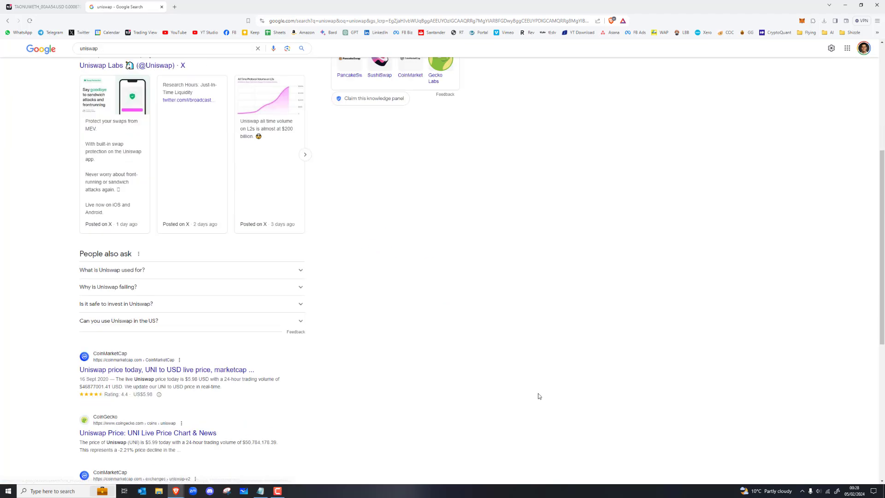
scroll(230, 276, "up", 5)
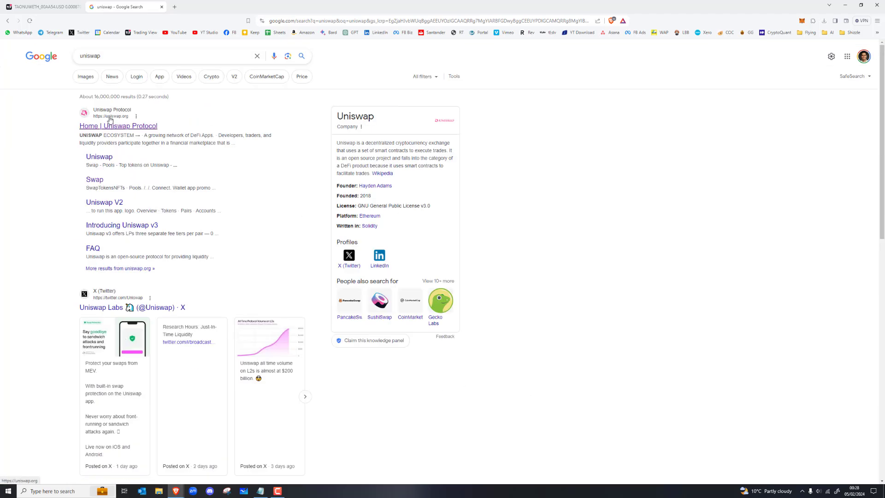
left_click(136, 117)
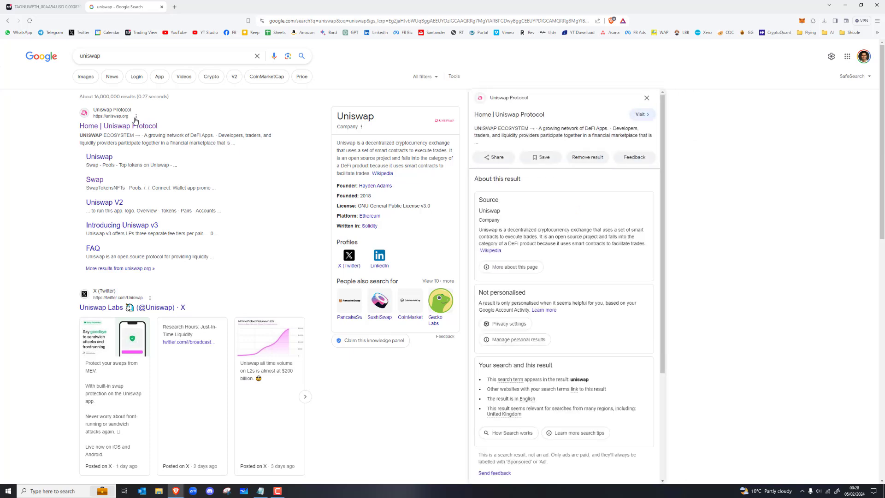
- Copy a clean link to the Uniswap Protocol homepage and bring up the Start menu
right_click(112, 123)
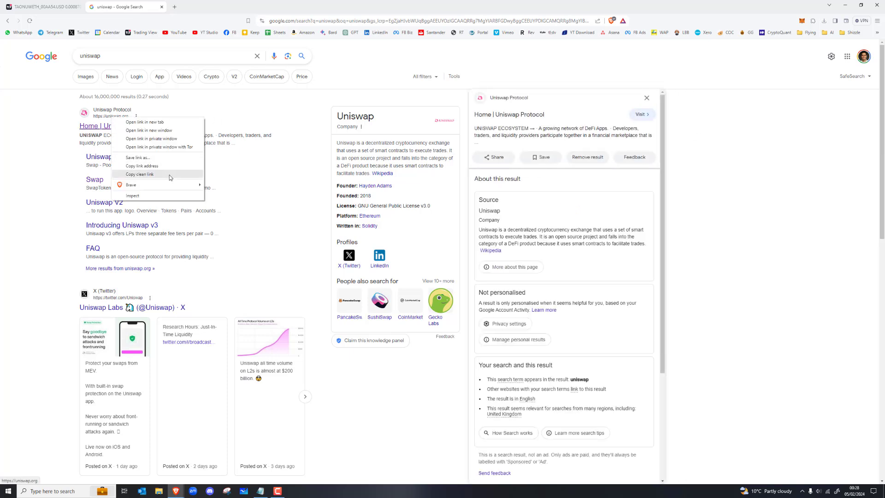
left_click(150, 176)
left_click(9, 491)
left_click(201, 396)
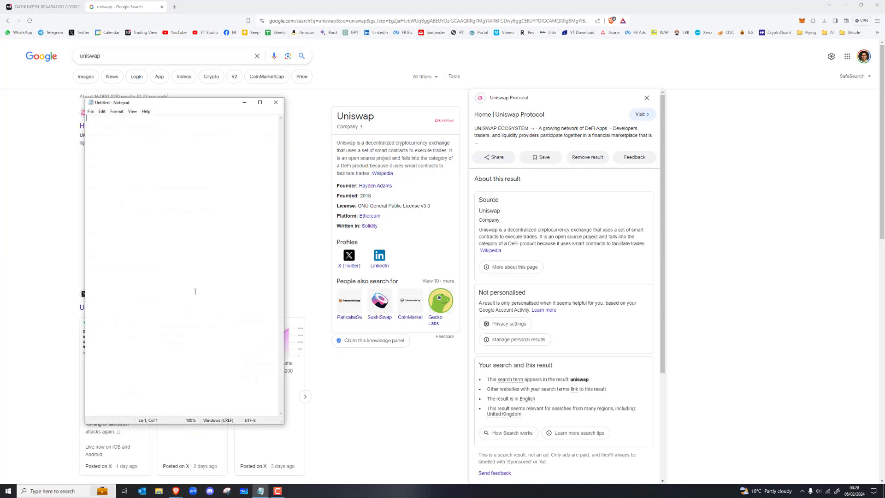
key("ctrl+v")
key("shift+End")
key("End")
key("ctrl+a")
key("alt+Tab")
- Open the Uniswap swap page, connect the MetaMask wallet, and view the account's token balances
left_click(128, 126)
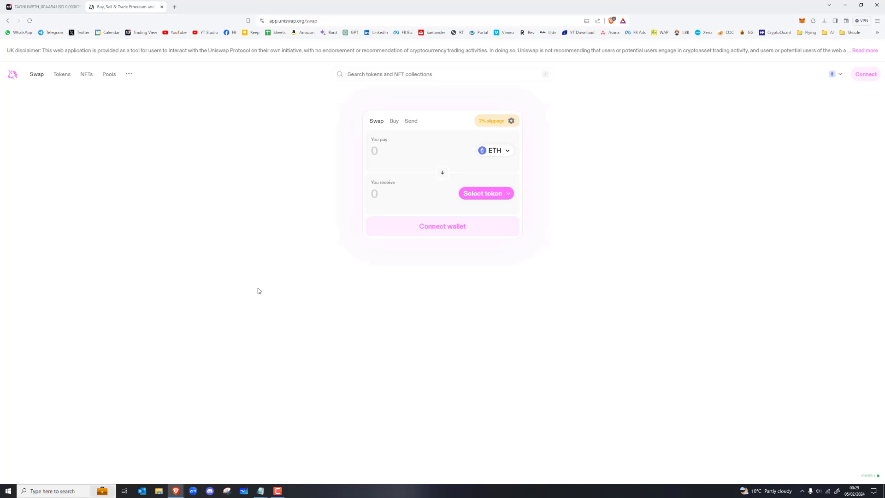
left_click(860, 73)
left_click(612, 172)
left_click(866, 72)
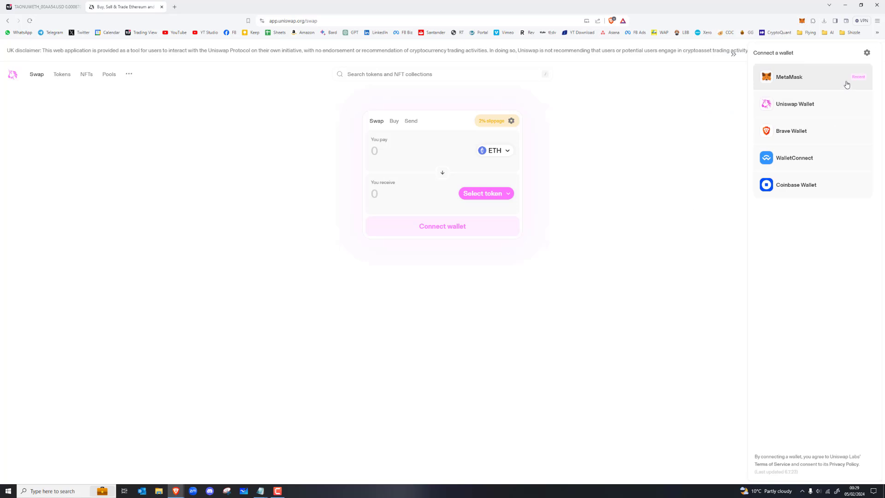
left_click(797, 82)
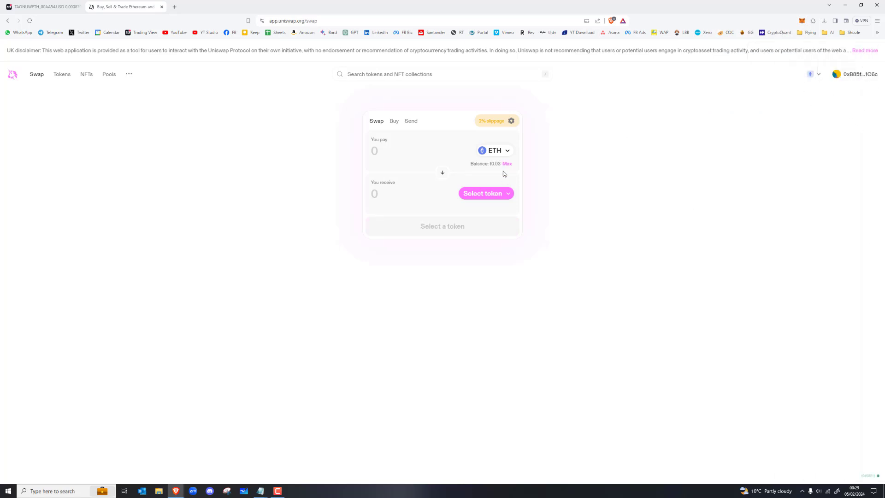
left_click(867, 74)
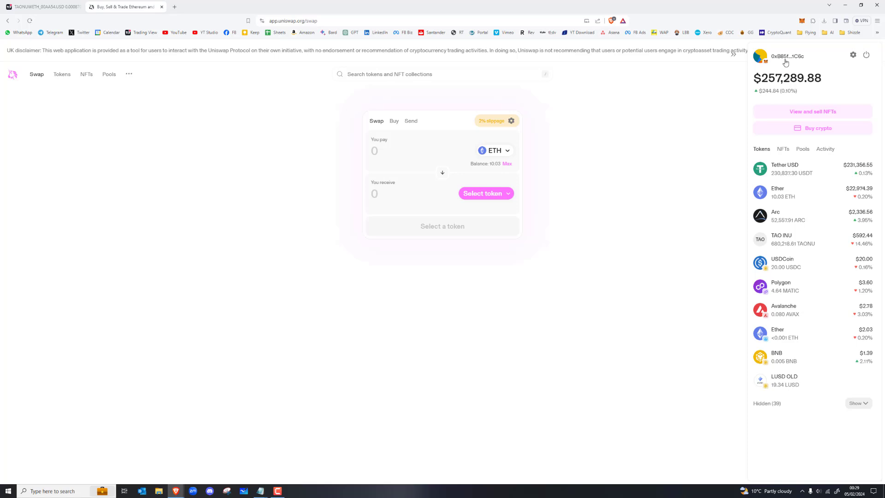
- Close the account overview via MetaMask and highlight the 10.03 ETH balance to check it
left_click(803, 22)
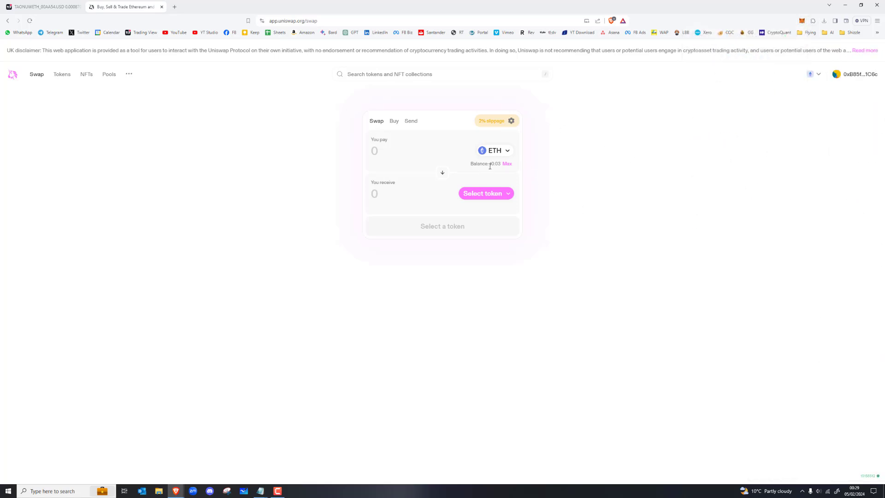
left_click_drag(490, 165, 497, 167)
left_click(497, 167)
left_click(46, 7)
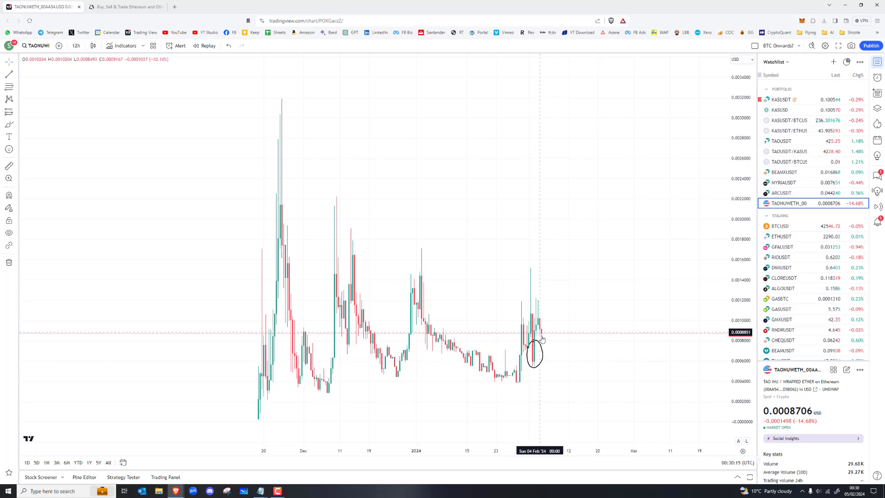
left_click_drag(577, 336, 642, 329)
left_click_drag(612, 361, 559, 381)
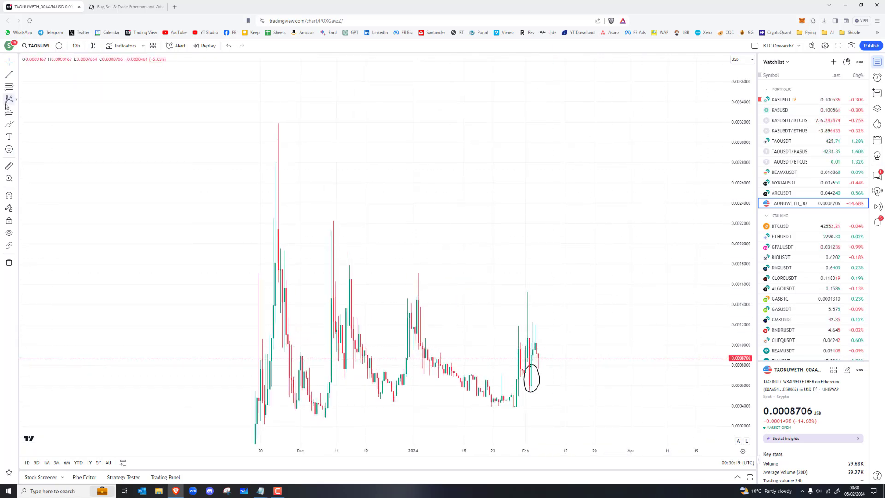
left_click(18, 112)
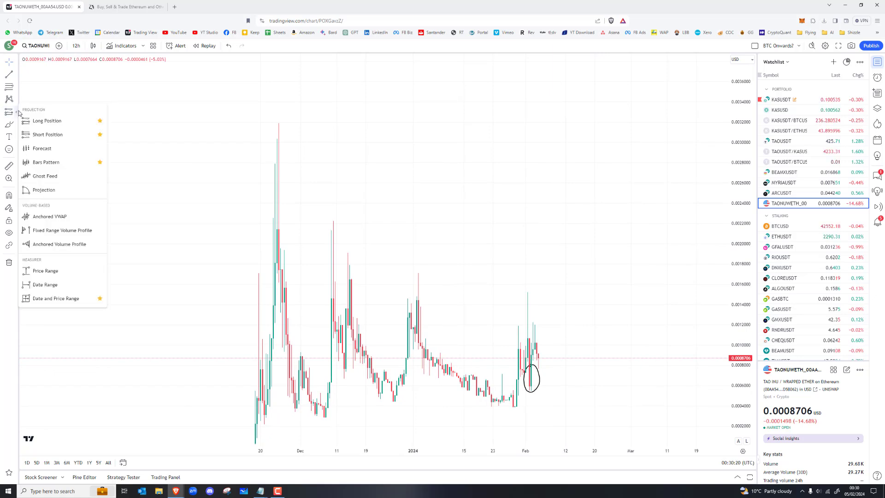
left_click(54, 299)
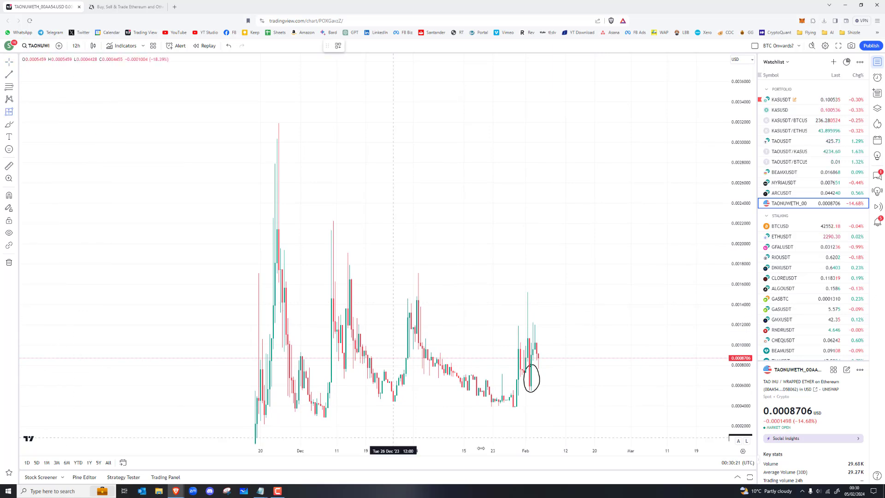
left_click(531, 371)
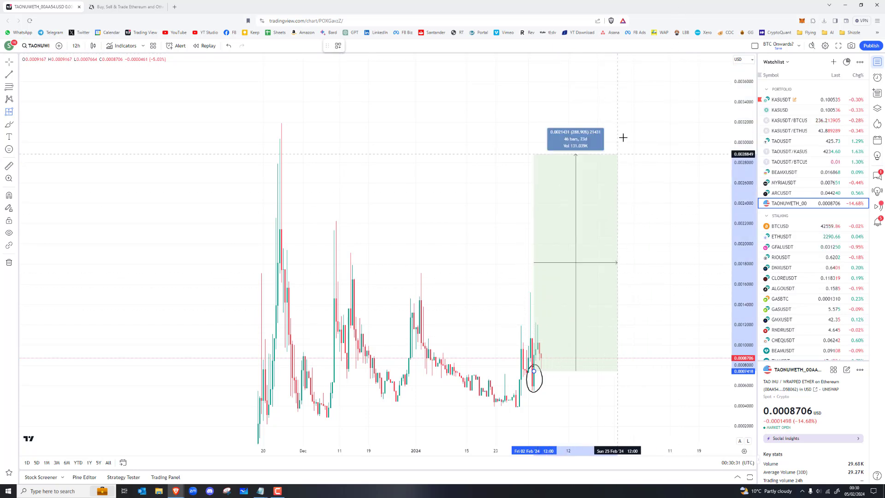
left_click(538, 287)
right_click(537, 288)
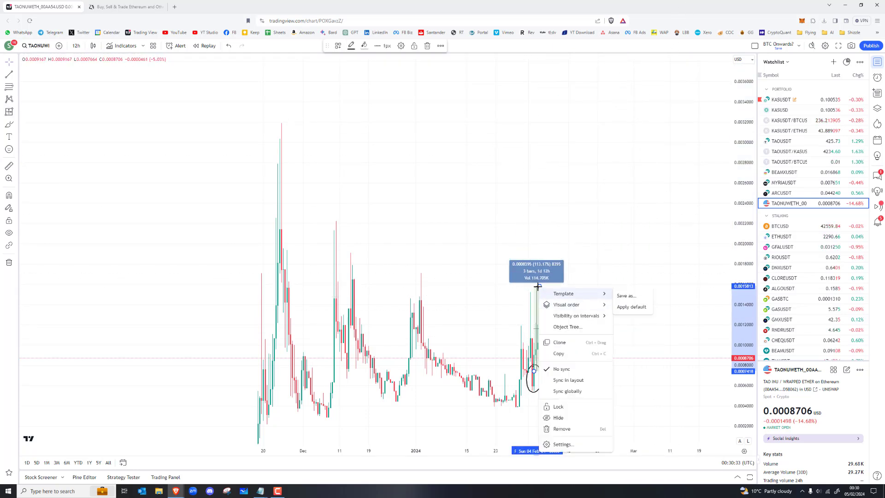
key("Escape")
key("Delete")
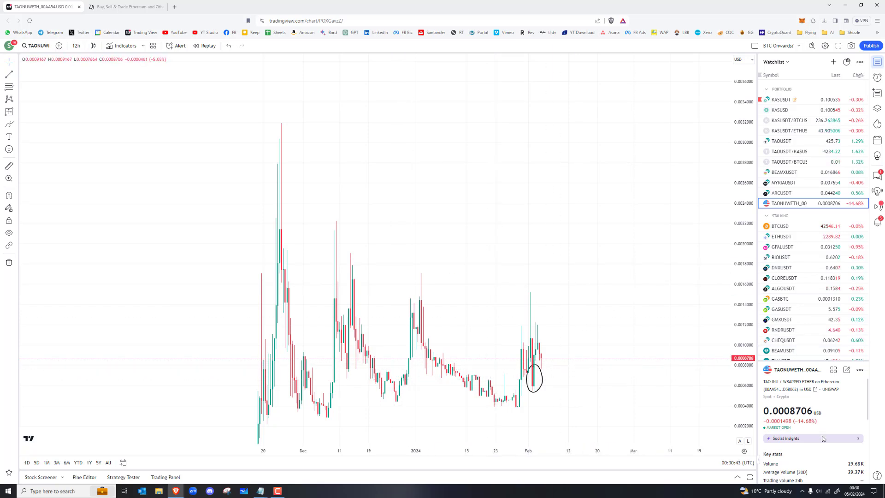
- On the Uniswap swap page, search the receive-token selector for 'tao'
left_click(117, 6)
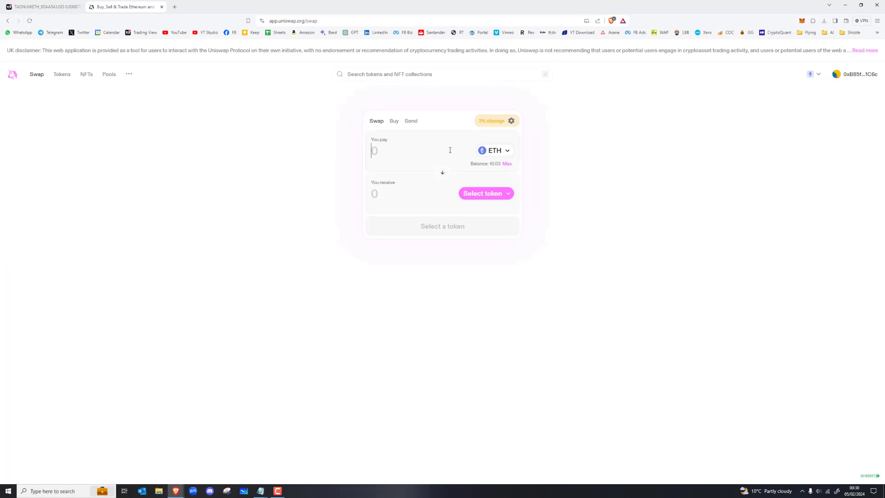
left_click(478, 197)
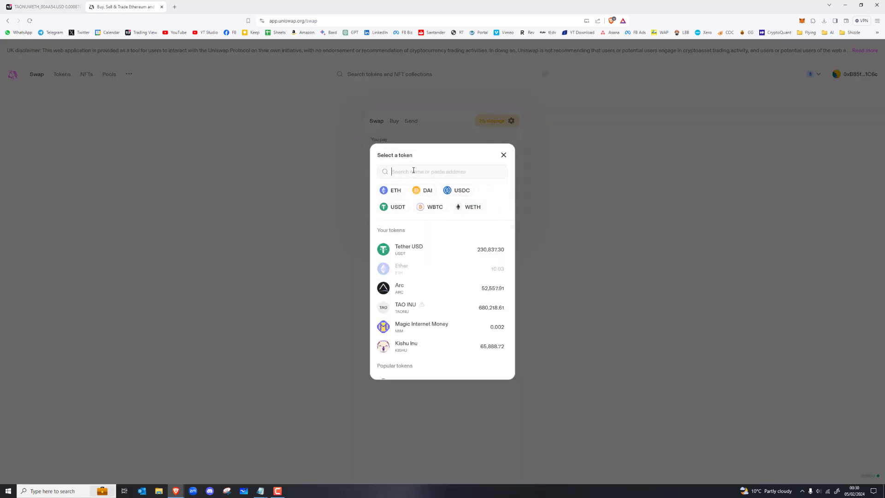
type("tao")
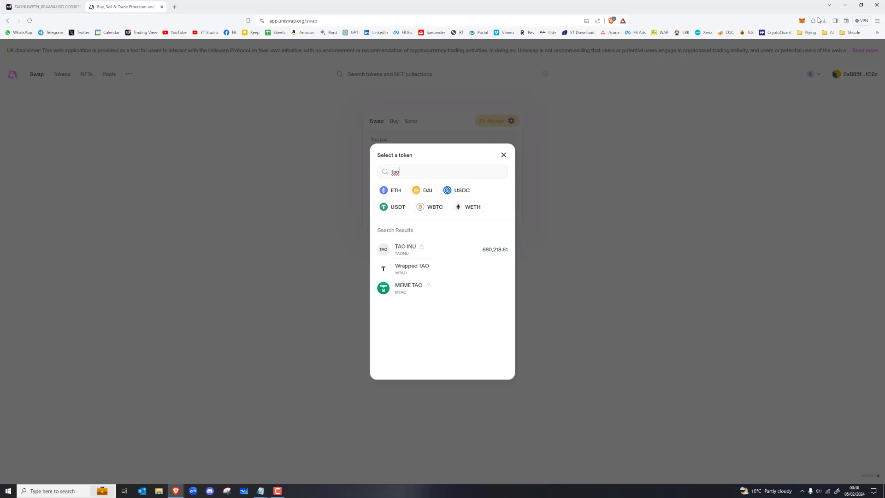
- Open MetaMask and scroll through the wallet's current token holdings
left_click(802, 20)
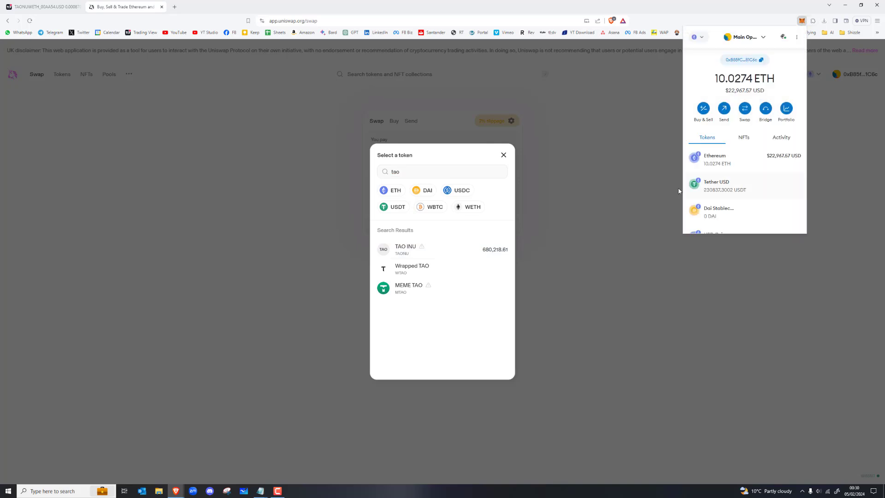
scroll(737, 212, "down", 5)
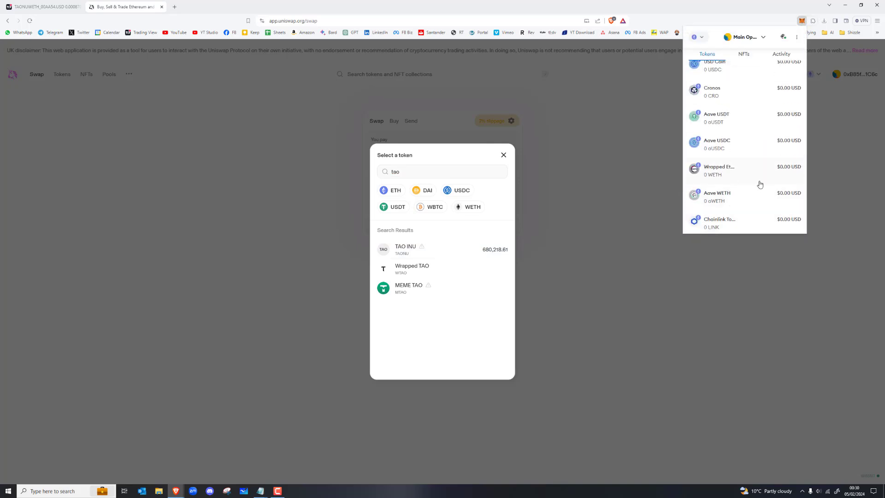
scroll(736, 143, "up", 5)
scroll(731, 142, "up", 2)
scroll(733, 146, "down", 5)
scroll(735, 149, "up", 5)
scroll(735, 152, "down", 5)
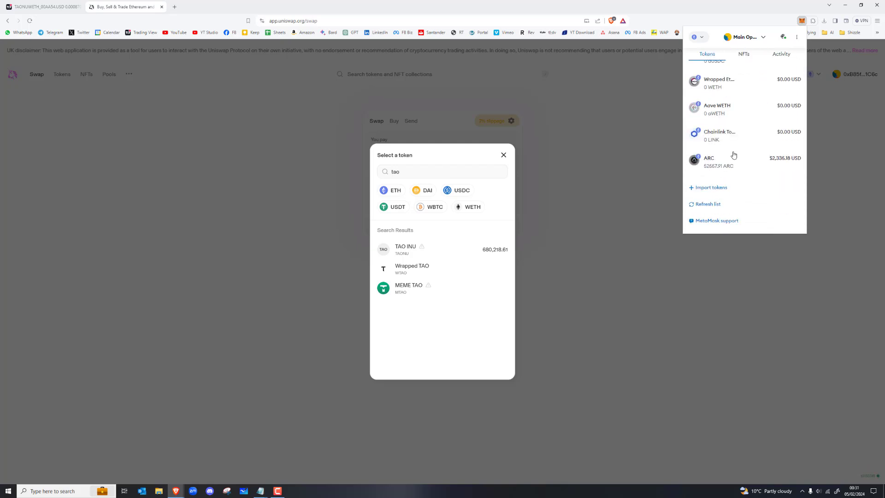
scroll(726, 138, "up", 2)
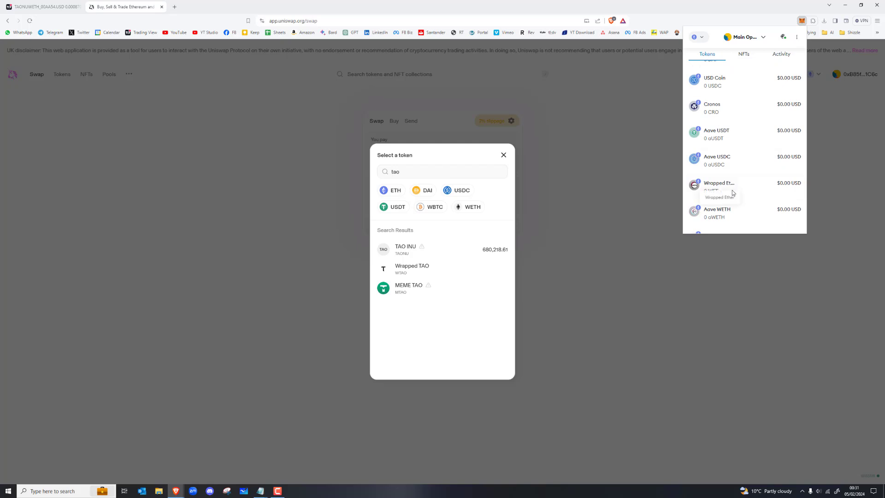
scroll(739, 130, "up", 3)
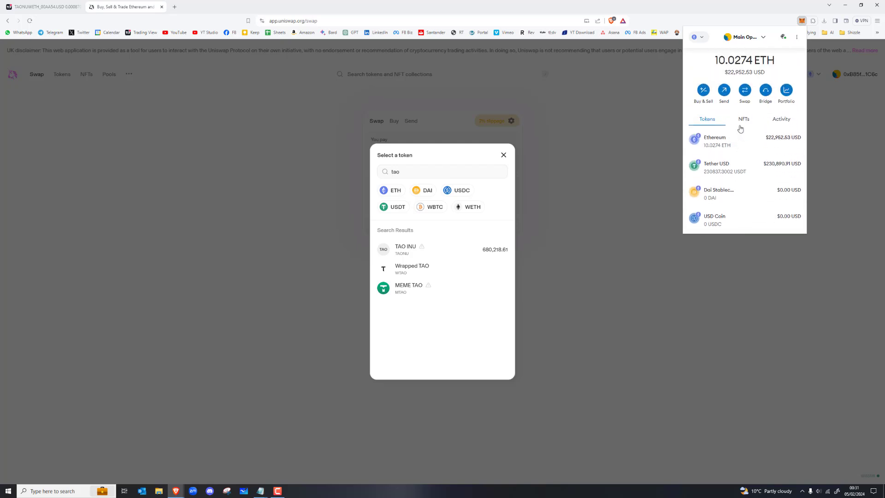
scroll(740, 129, "down", 5)
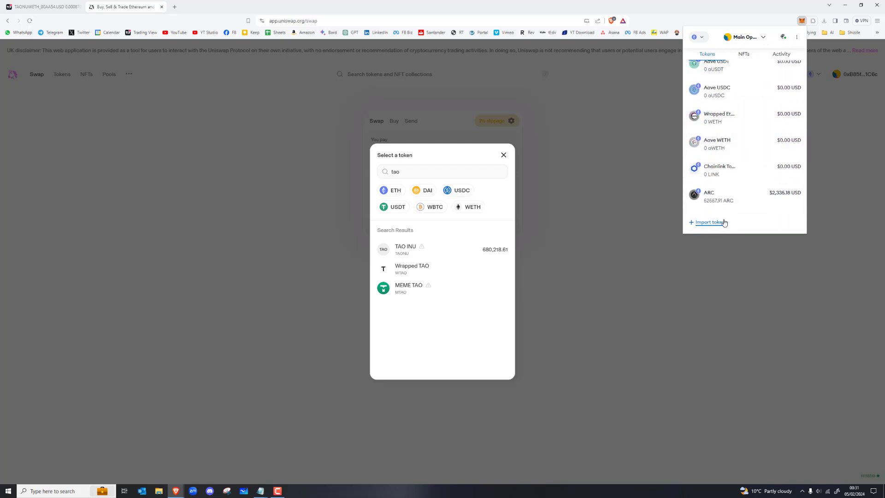
- Open the saved Kaspa CoinGecko bookmark and search CoinGecko for 'taonu'
left_click(851, 32)
left_click(824, 59)
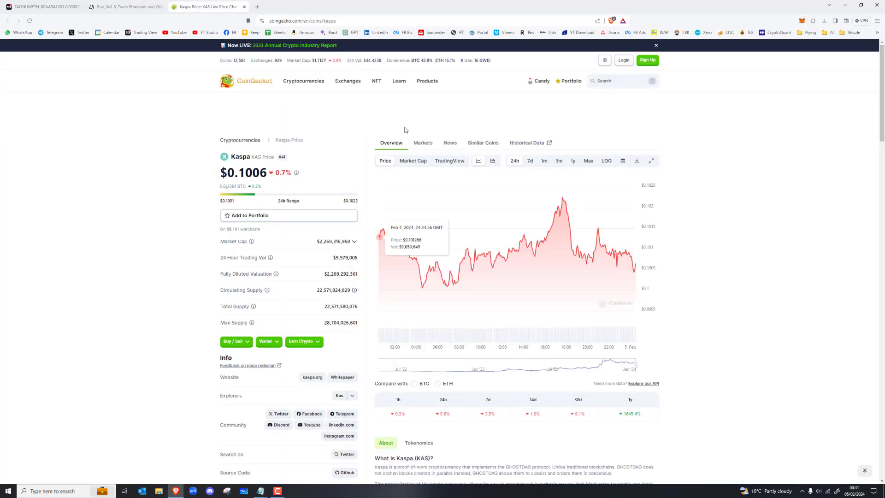
left_click(619, 81)
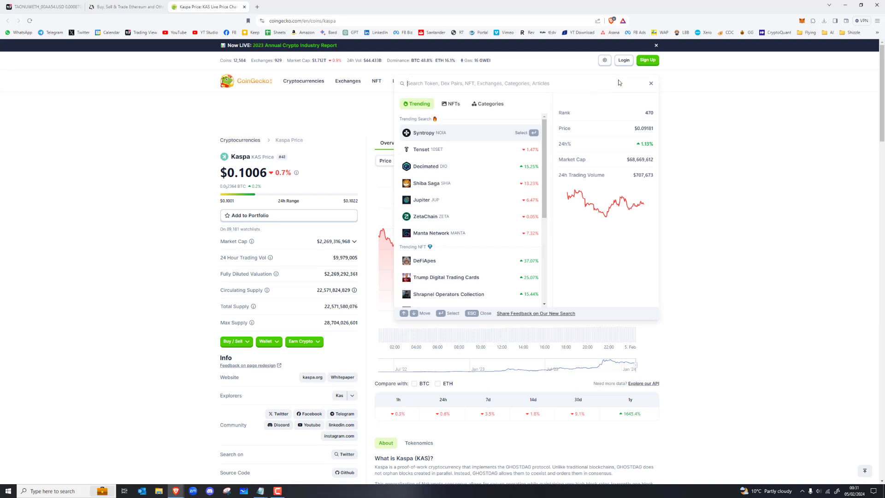
type("taonu")
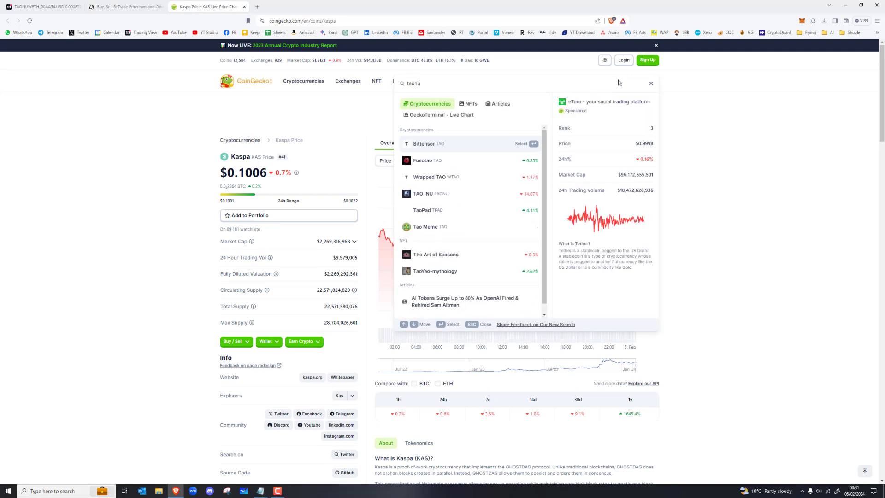
- Open the TAO INU coin page and copy its contract address
left_click(439, 135)
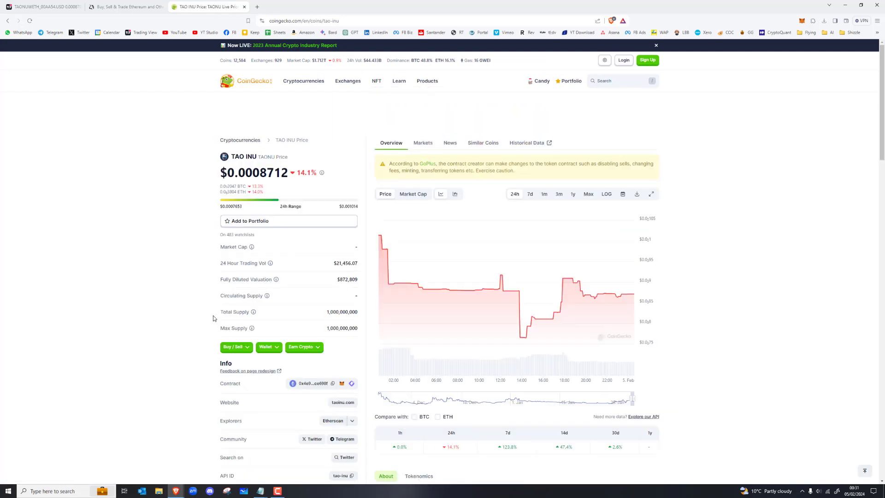
scroll(333, 269, "down", 3)
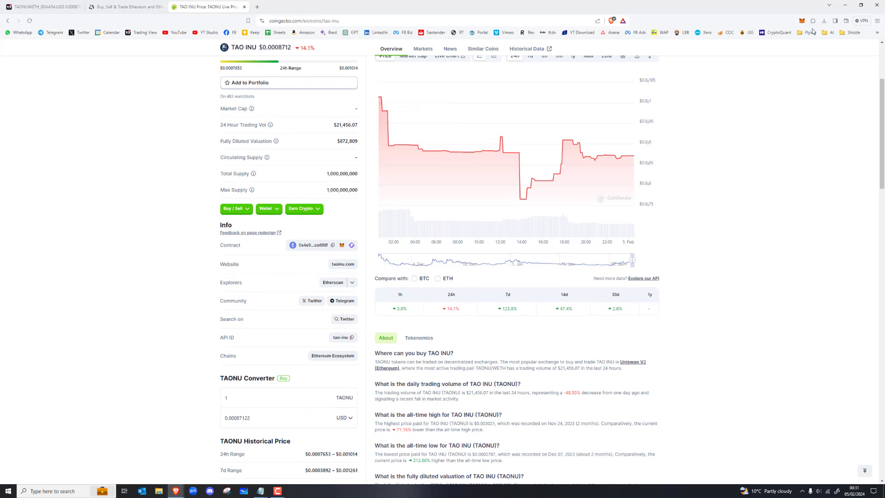
left_click(333, 246)
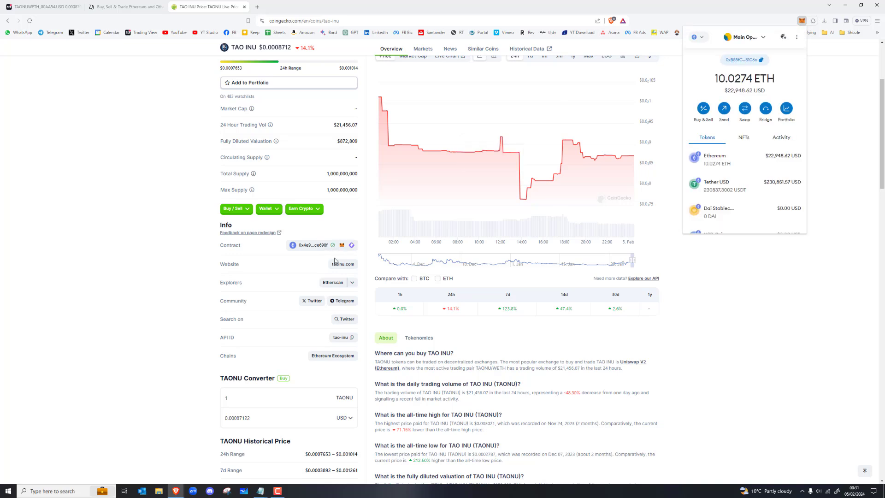
scroll(712, 152, "down", 5)
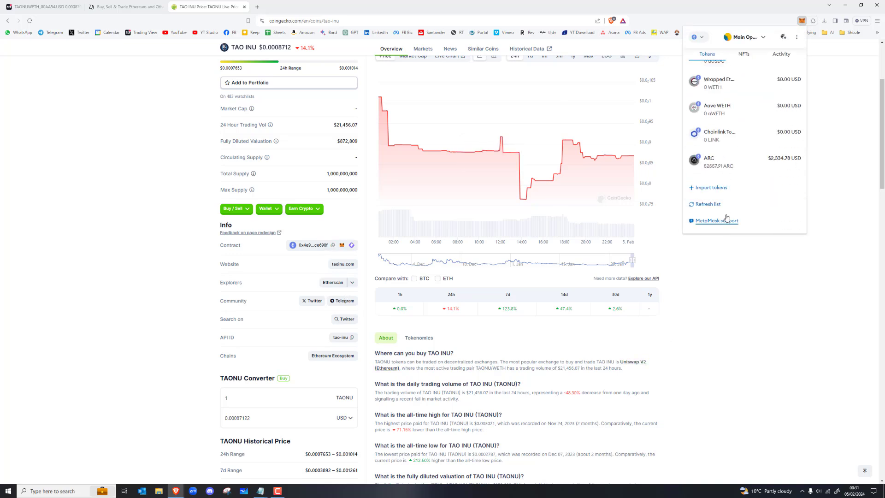
- Import TAONU into MetaMask as a custom token using the pasted contract address
left_click(711, 188)
left_click(769, 61)
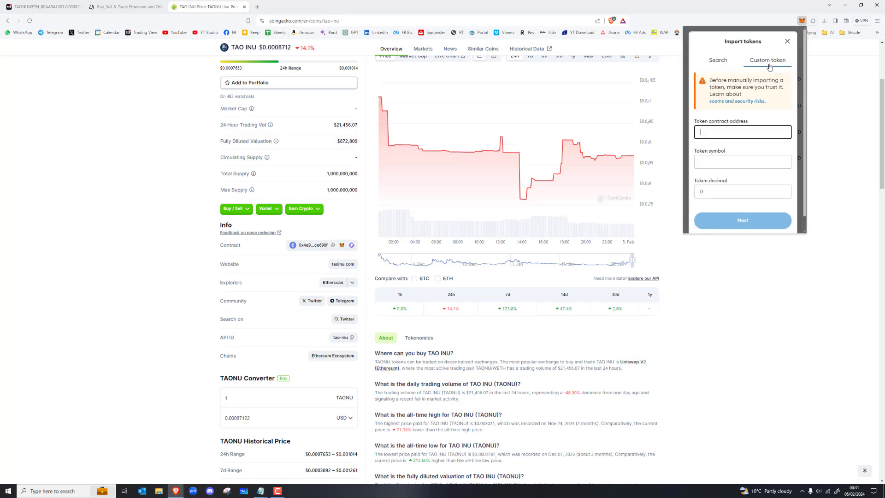
key("ctrl+v")
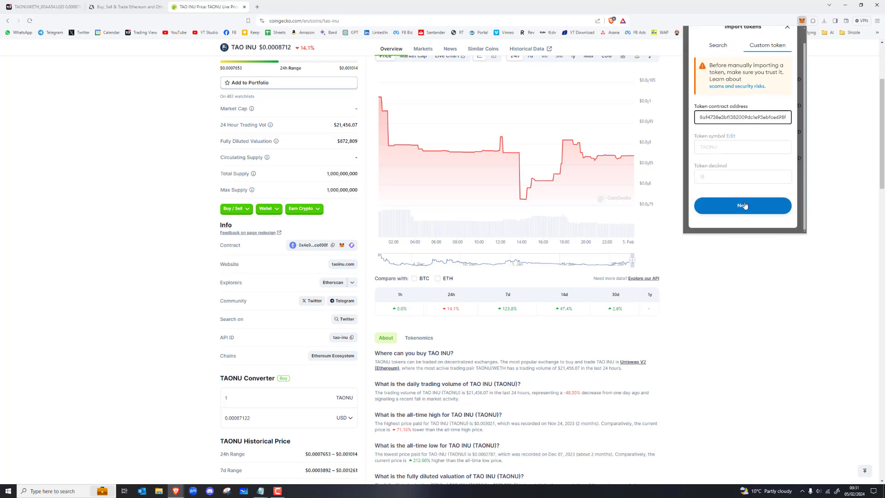
left_click(746, 206)
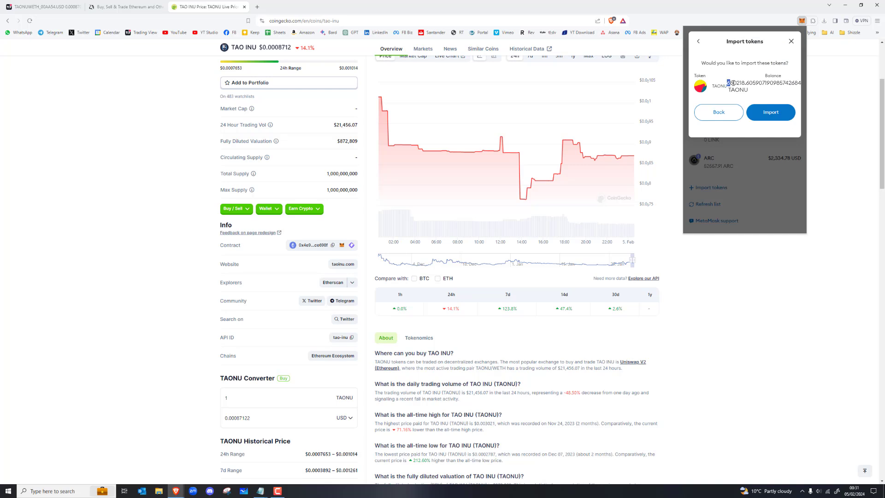
left_click(778, 116)
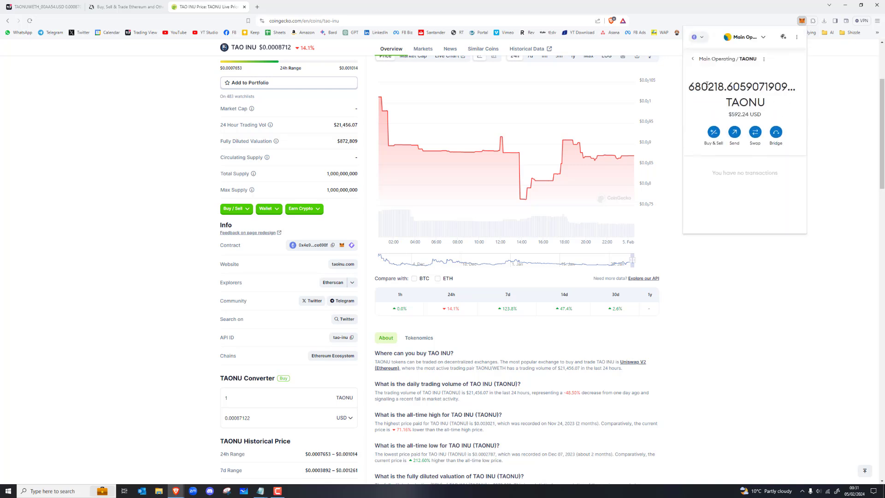
left_click(693, 59)
scroll(729, 203, "down", 3)
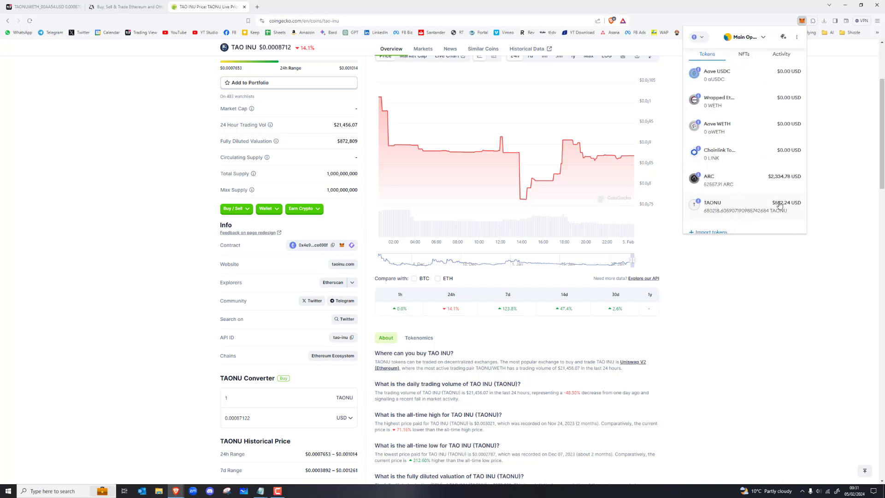
- Close MetaMask, return to Uniswap, and pick TAO INU as the receive token, accepting its warning
left_click(820, 302)
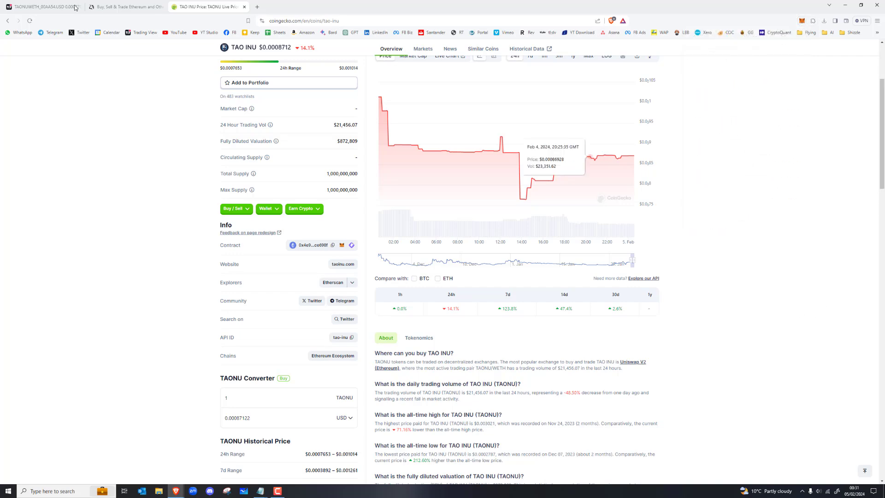
key("ctrl+1")
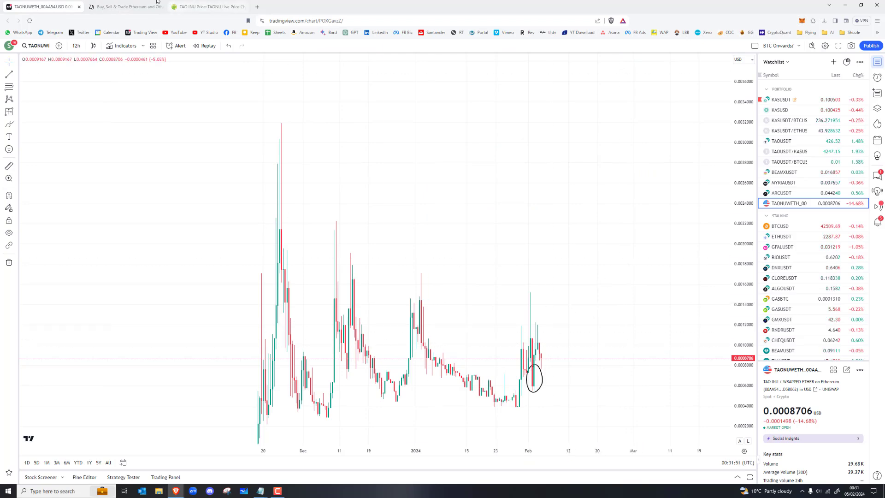
key("ctrl+3")
left_click(105, 6)
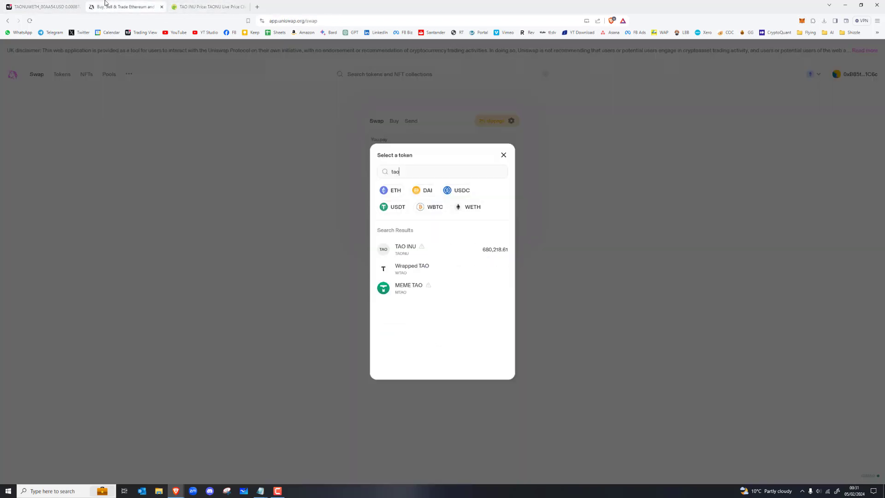
left_click(481, 252)
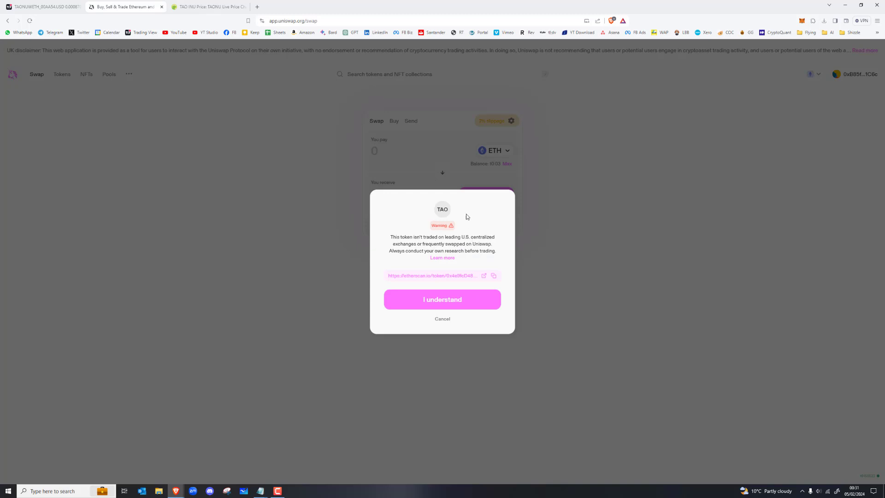
left_click(437, 301)
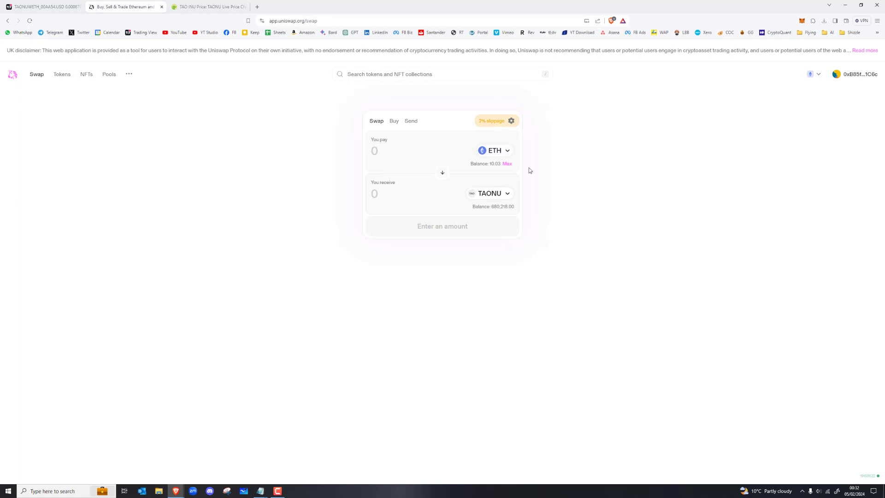
left_click(209, 6)
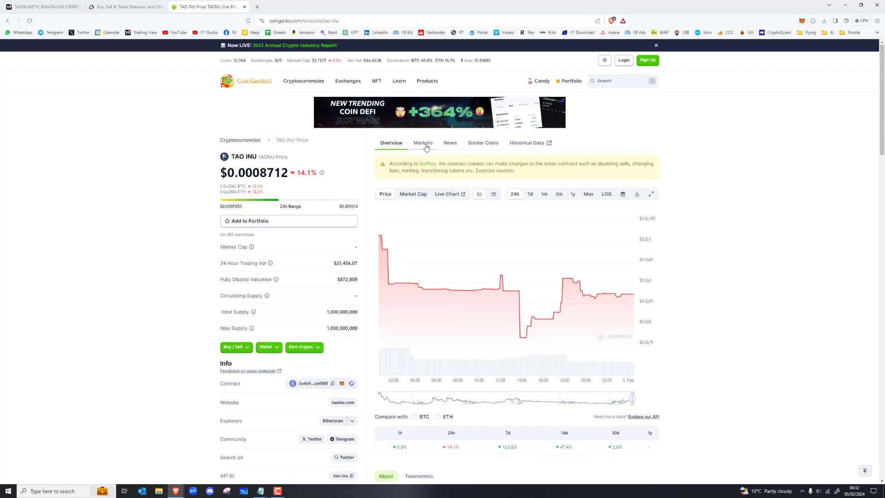
left_click(423, 142)
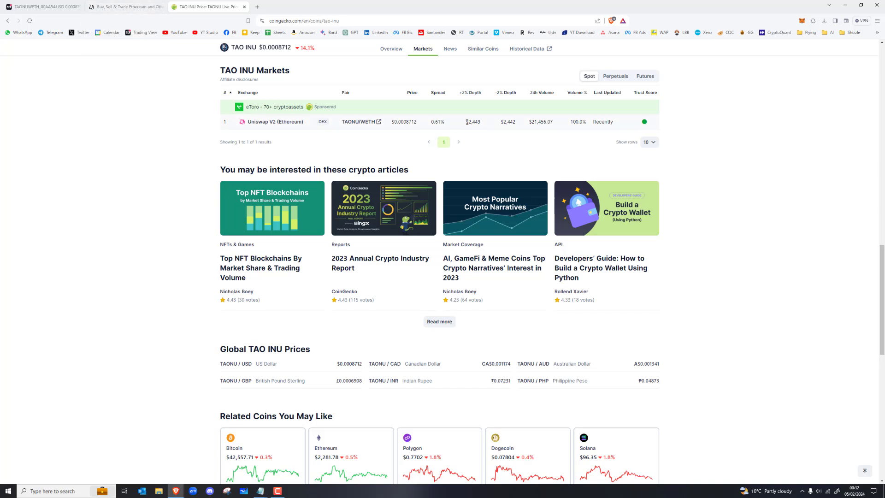
left_click_drag(467, 122, 594, 119)
left_click(115, 5)
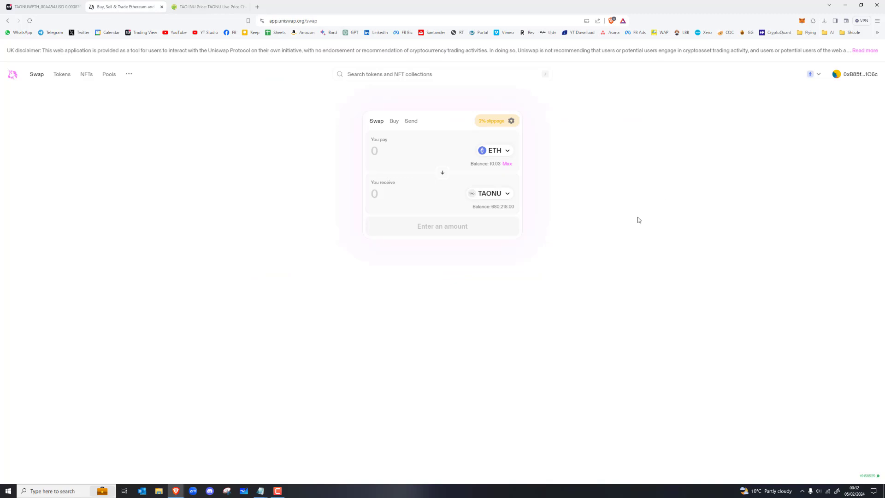
- Switch max slippage from 2% to a custom 0.5% in swap settings and verify it
left_click(496, 123)
left_click(424, 205)
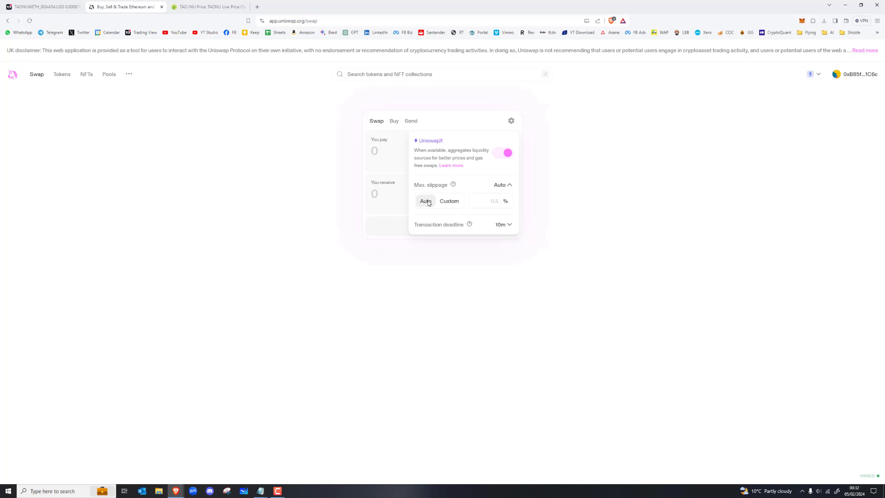
left_click(449, 201)
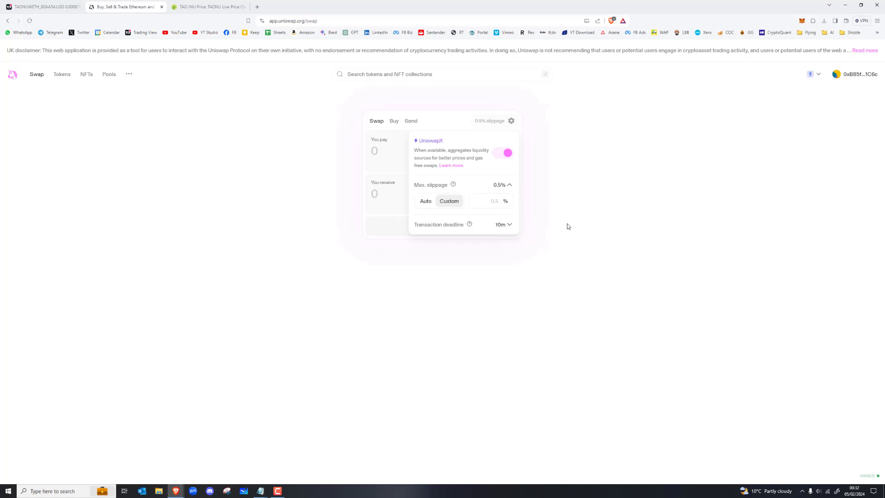
left_click(391, 165)
left_click(498, 121)
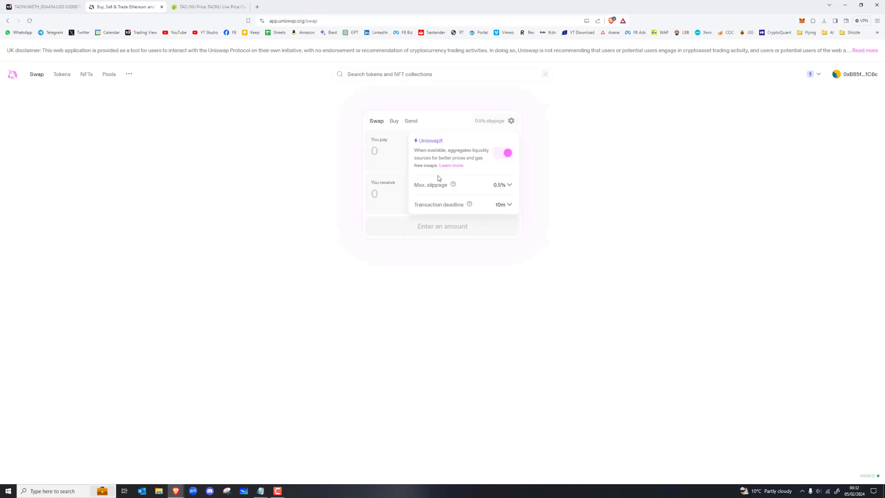
left_click(393, 153)
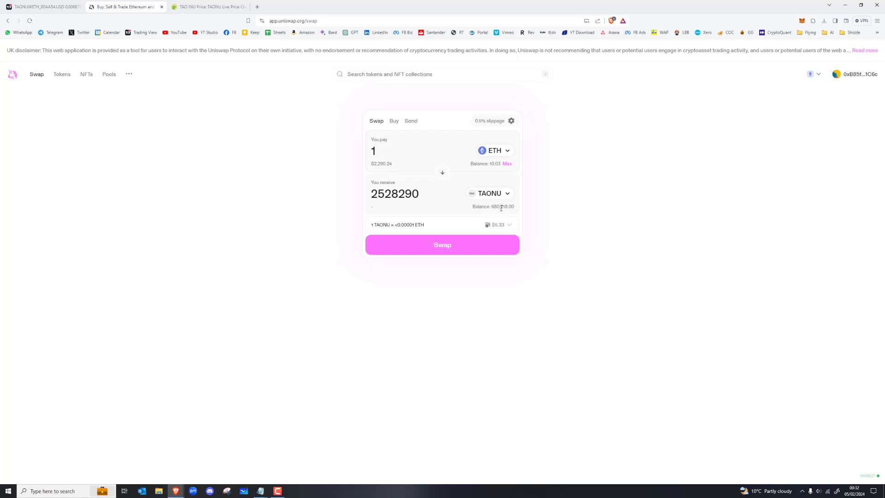
- Switch the pay token to Tether USD and raise the amount to 100 USDT, checking the TAONUWETH chart
left_click(507, 156)
left_click(417, 249)
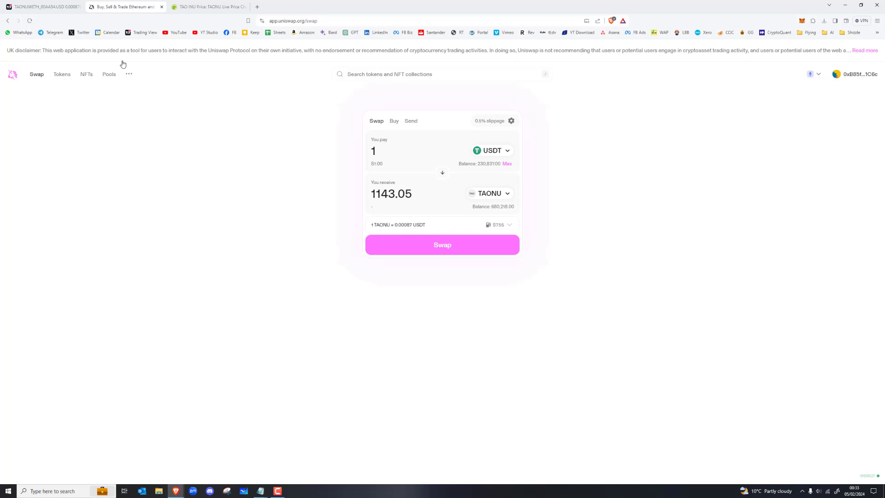
key("ctrl+shift+Tab")
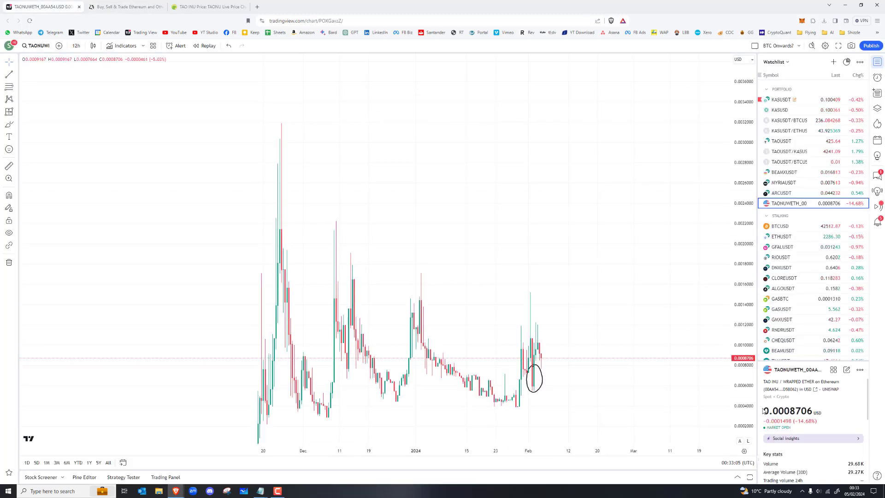
left_click(138, 6)
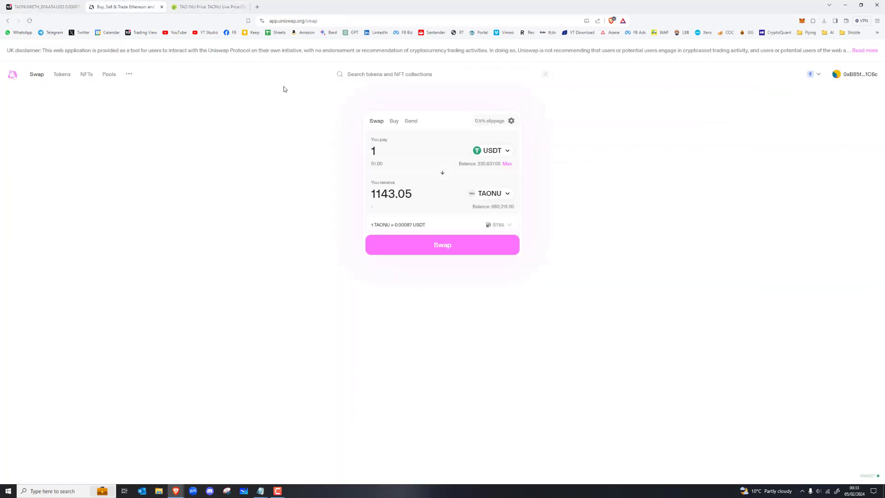
type("00")
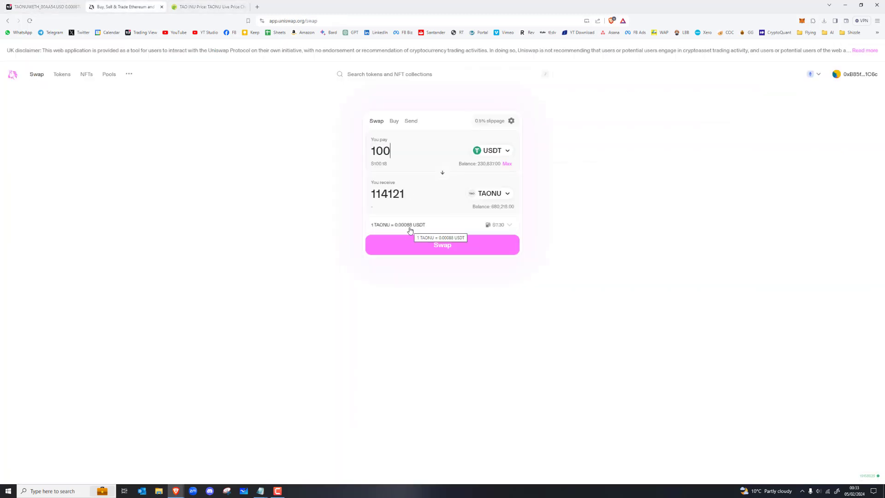
- Raise the payment to 10000 USDT, quoting about 9858460 TAONU, checking the TAONUWETH chart between edits
left_click(19, 3)
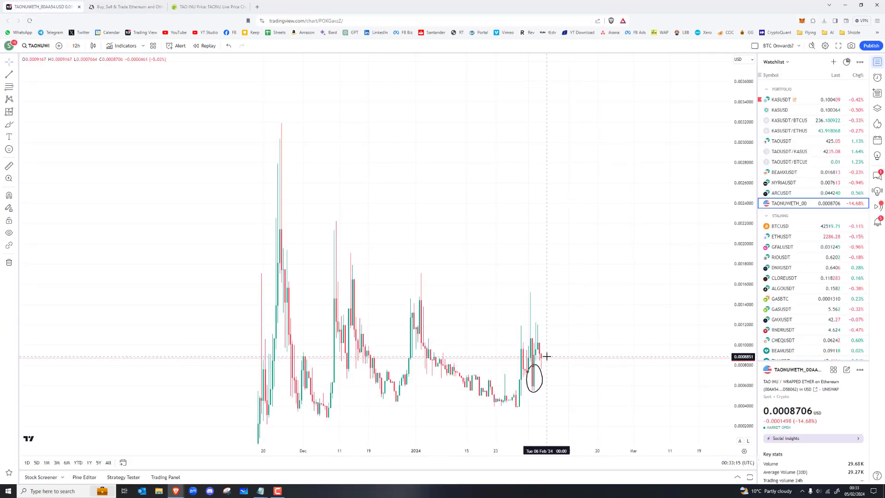
left_click(124, 7)
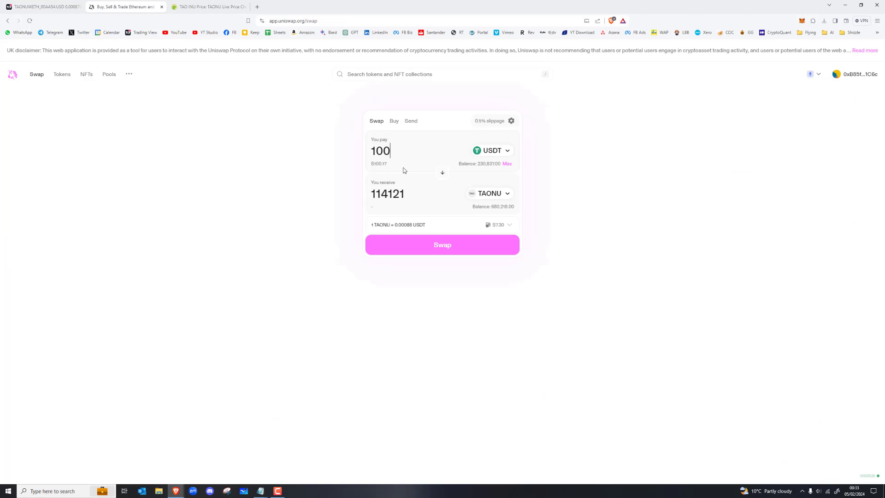
type("0")
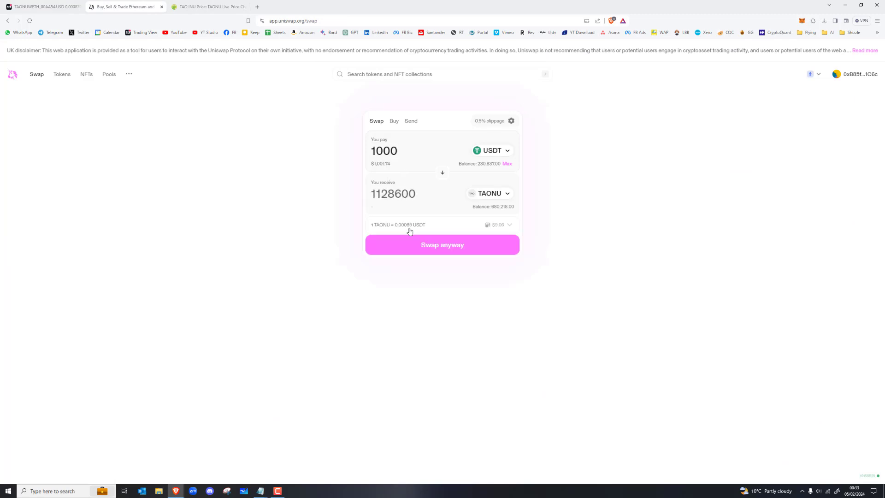
left_click(68, 6)
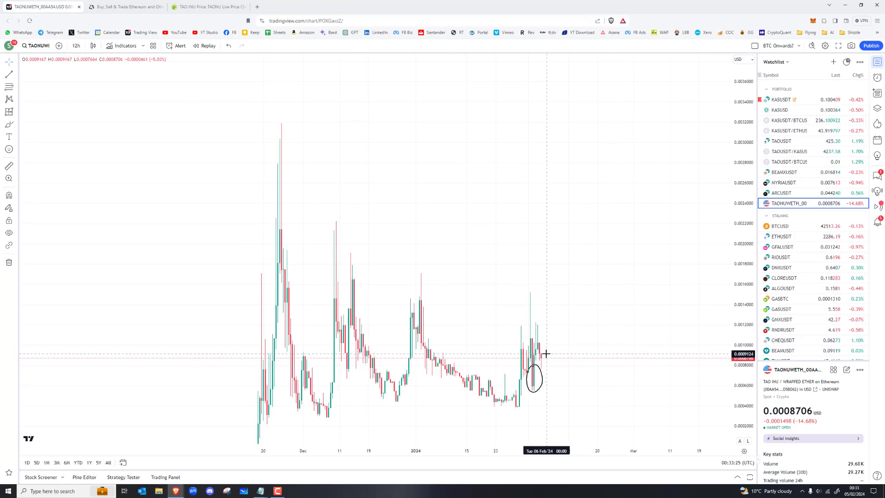
left_click(110, 5)
type("0000")
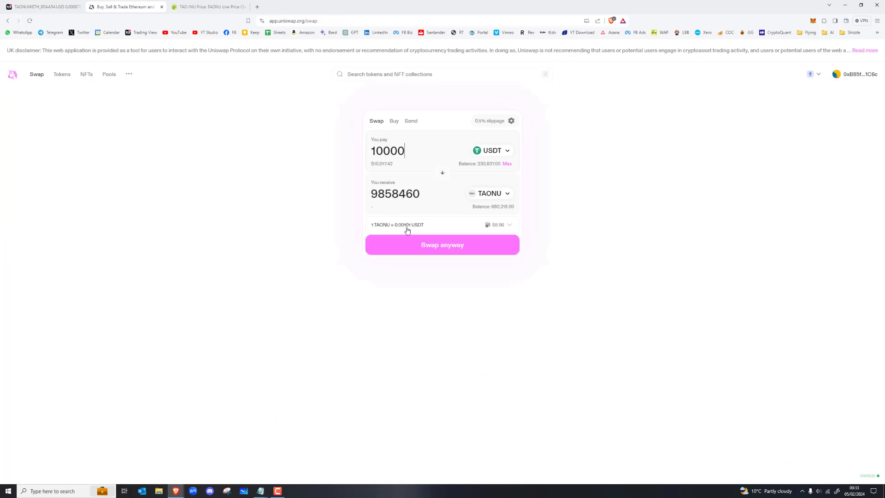
left_click(43, 6)
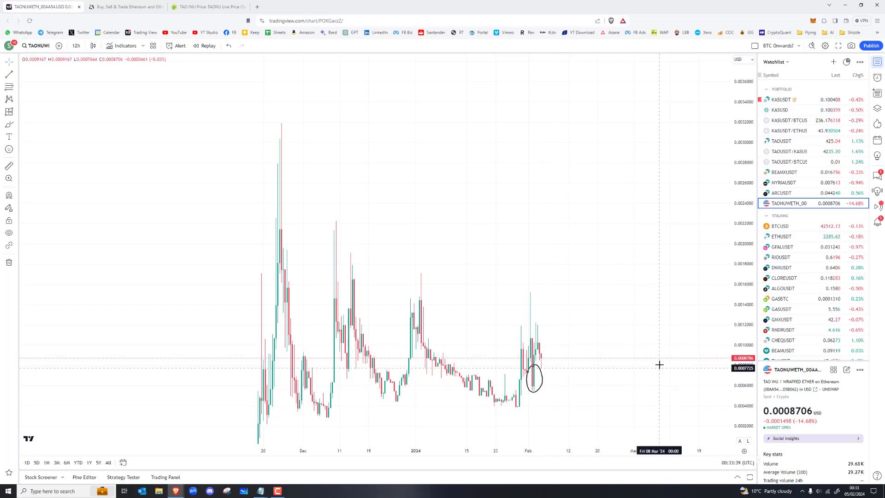
left_click(111, 5)
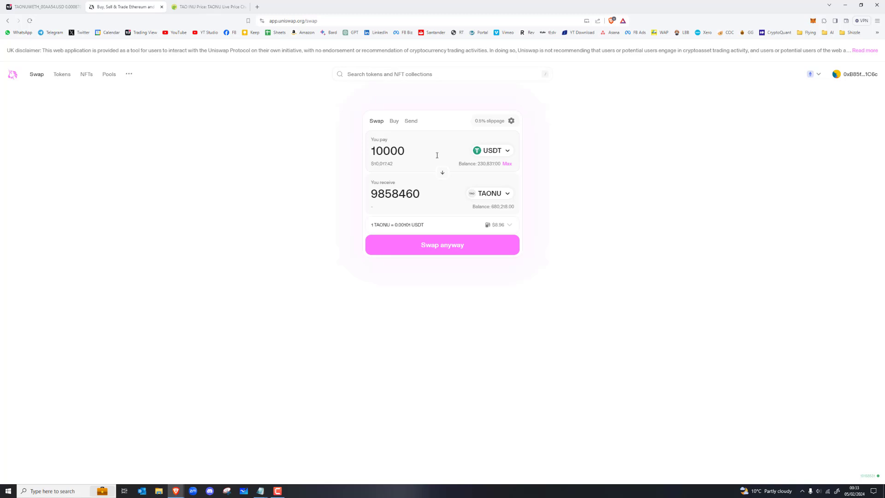
- Switch the pay token back to ETH and enter 1 ETH, quoting 2528290 TAONU, flipping the rate display
double_click(404, 152)
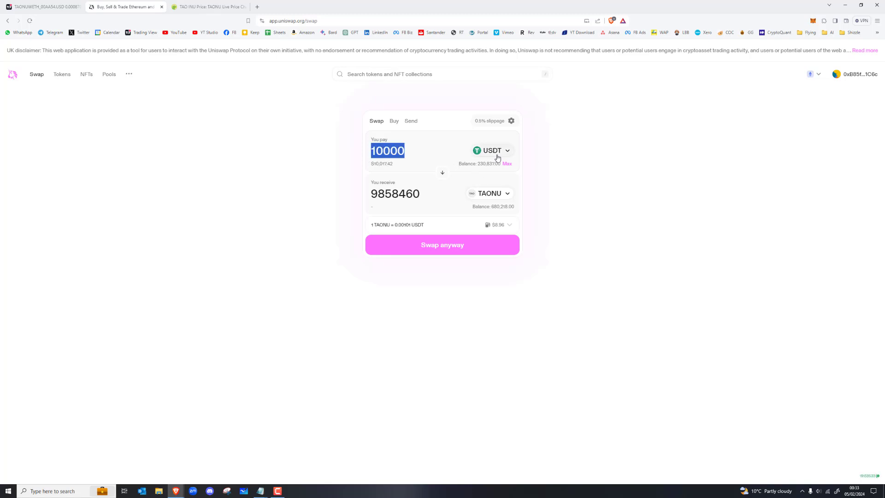
left_click(493, 150)
left_click(388, 196)
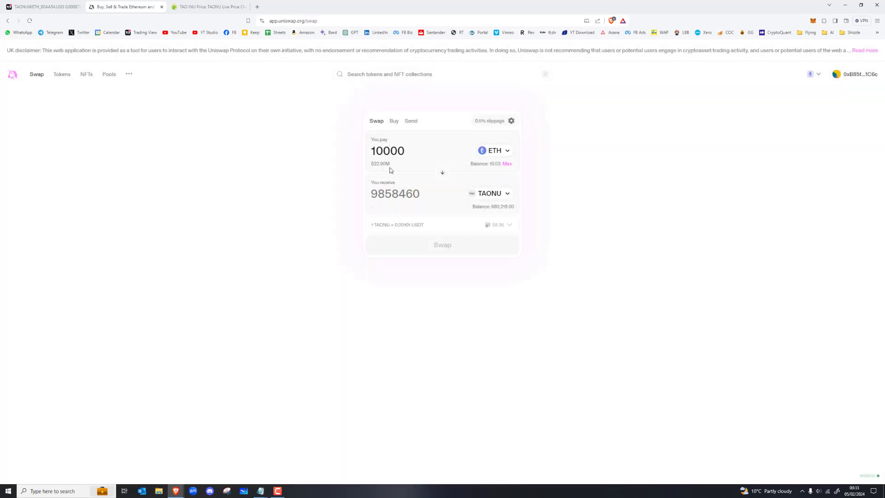
type("1")
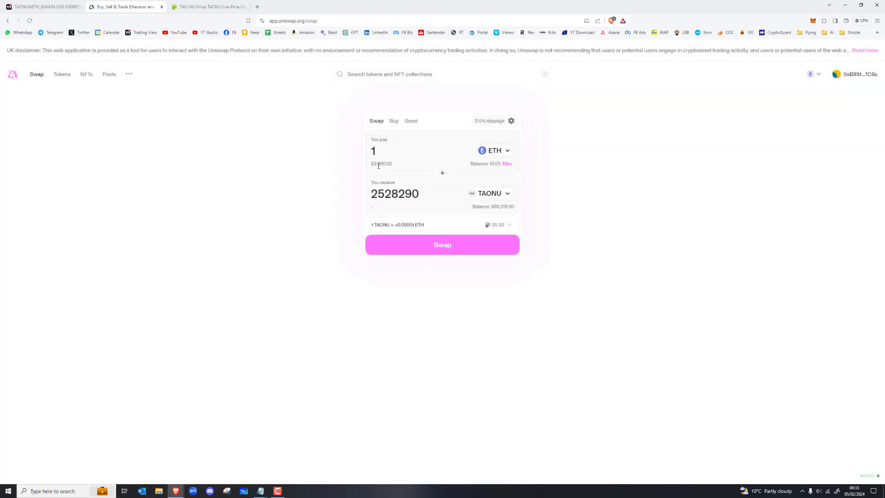
left_click(408, 227)
left_click(420, 227)
- Review the 1 ETH for 2528290 TAONU swap and confirm it
left_click(440, 250)
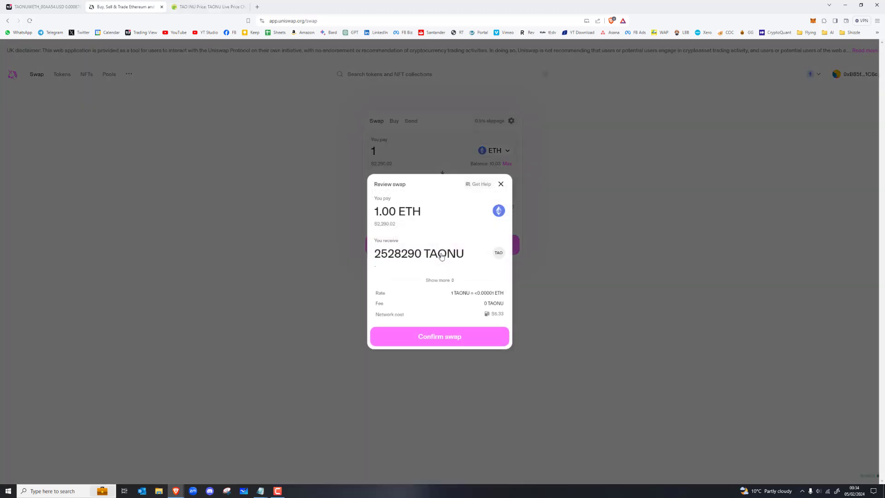
mouse_move(479, 293)
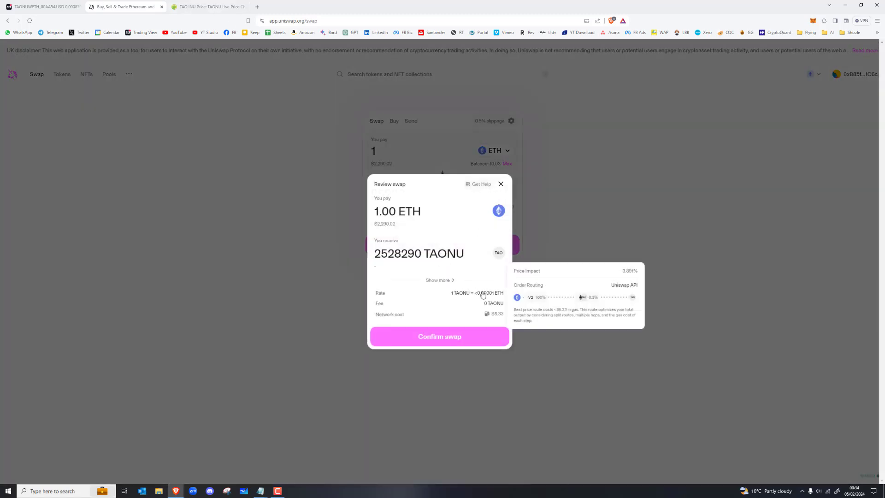
left_click(459, 345)
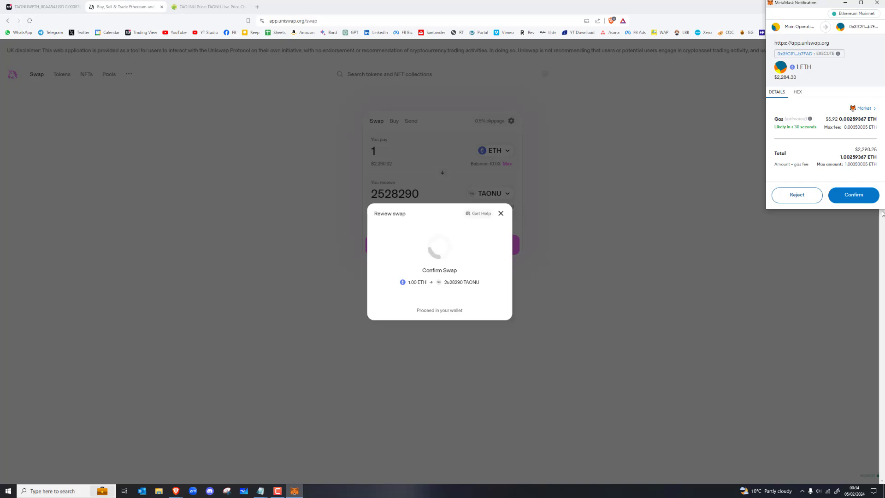
- Approve the 1 ETH swap in MetaMask after checking the gas fee, then view it pending in the wallet
double_click(831, 119)
left_click(855, 197)
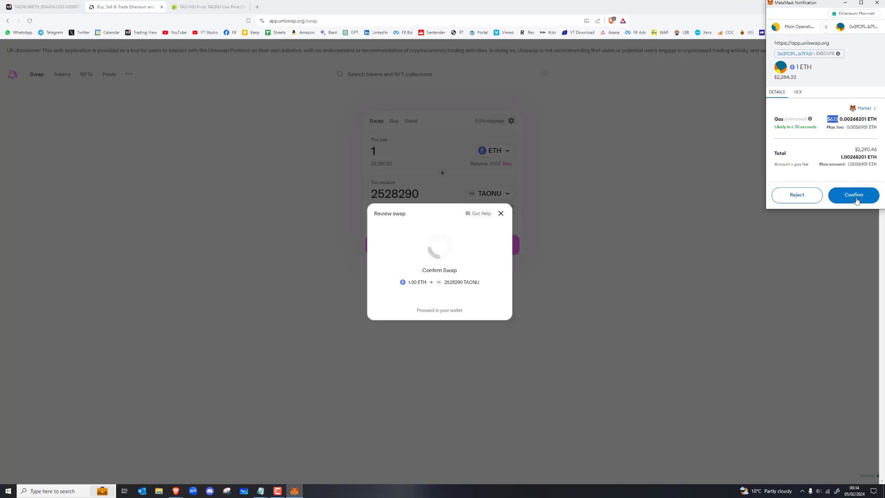
left_click(856, 201)
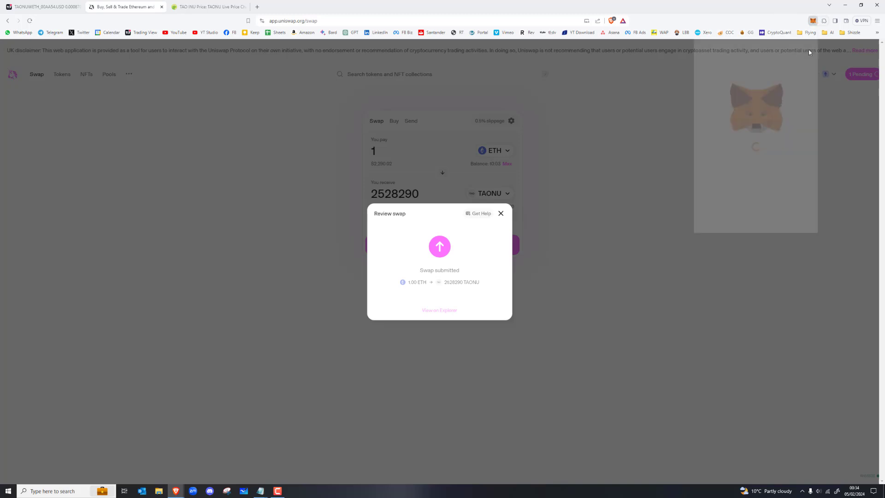
scroll(748, 185, "down", 5)
scroll(747, 185, "up", 5)
scroll(747, 185, "down", 3)
- Look over MetaMask's token balances and open the USDT balance and history
left_click(718, 54)
left_click(684, 87)
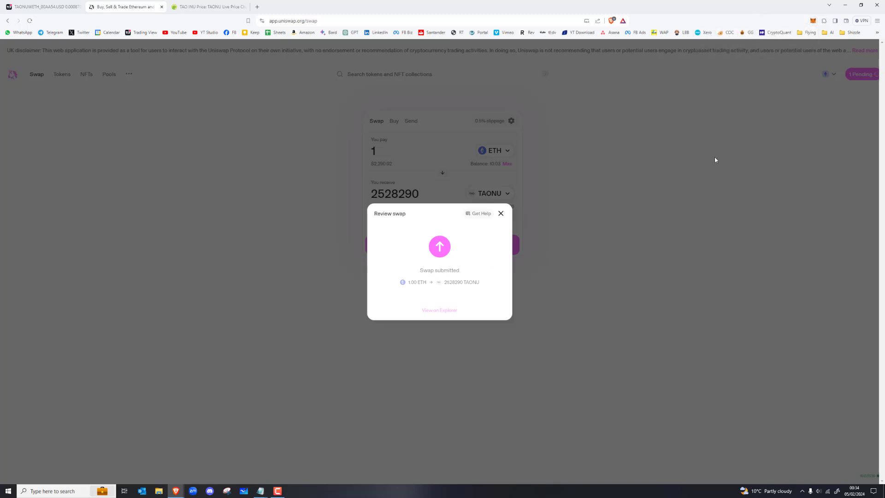
left_click(812, 23)
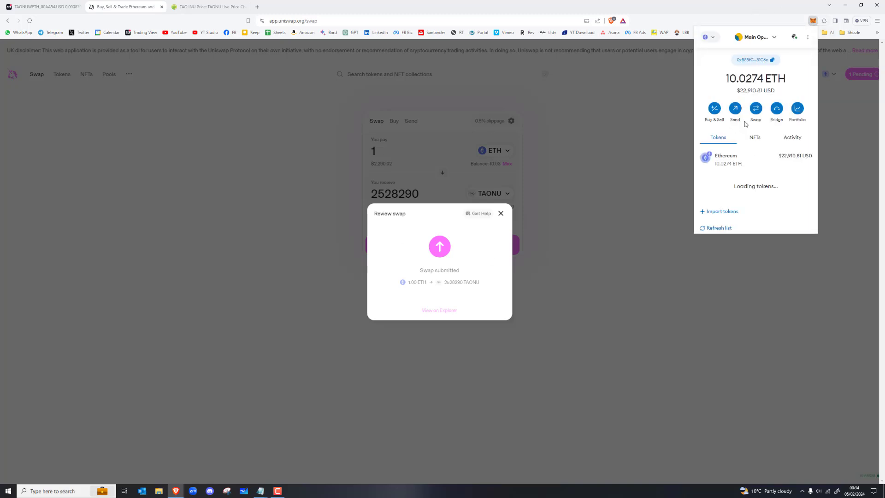
scroll(757, 139, "down", 5)
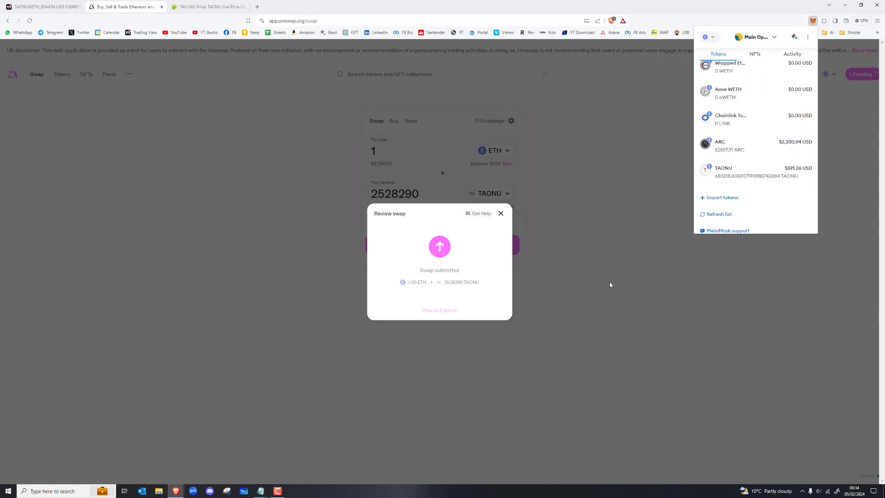
scroll(761, 210, "up", 5)
left_click(712, 185)
- Close the MetaMask popup and dismiss Uniswap's swap dialog
mouse_move(176, 491)
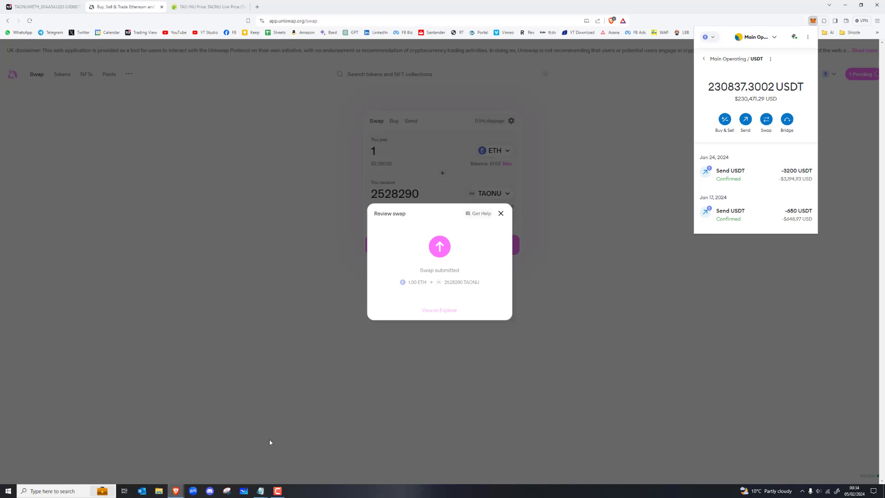
left_click(446, 244)
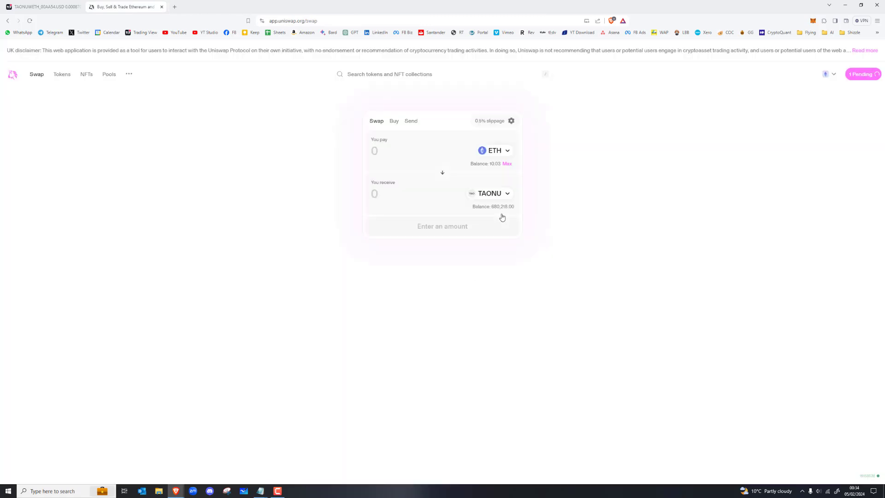
left_click(502, 214)
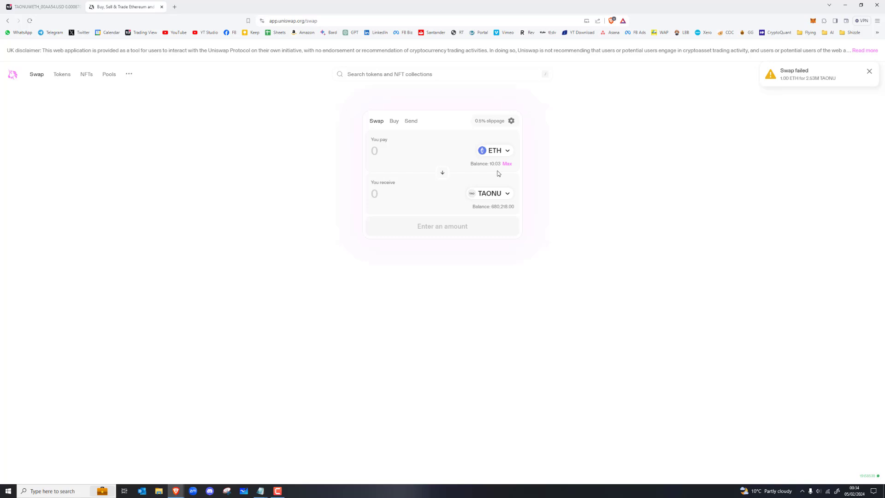
- Pay 1 ETH for about 2332360 TAONU, confirm and approve it in MetaMask, then dismiss the notice
left_click(388, 168)
type("1")
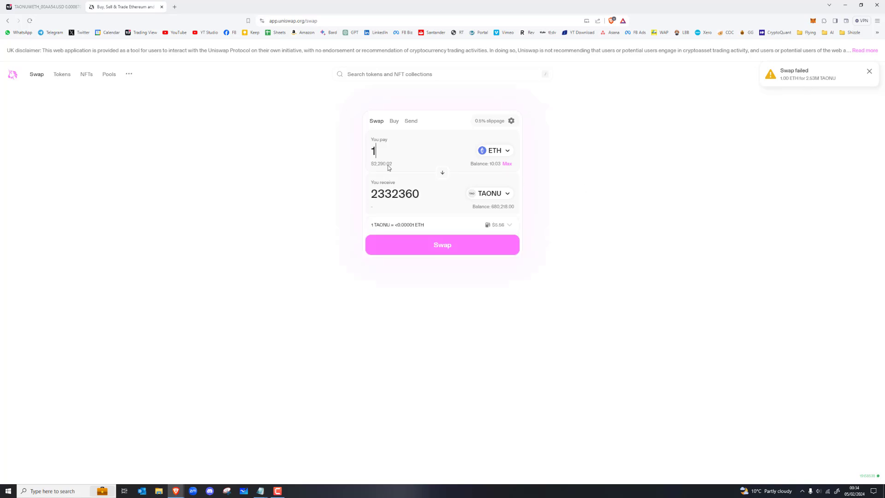
left_click(486, 255)
left_click(453, 339)
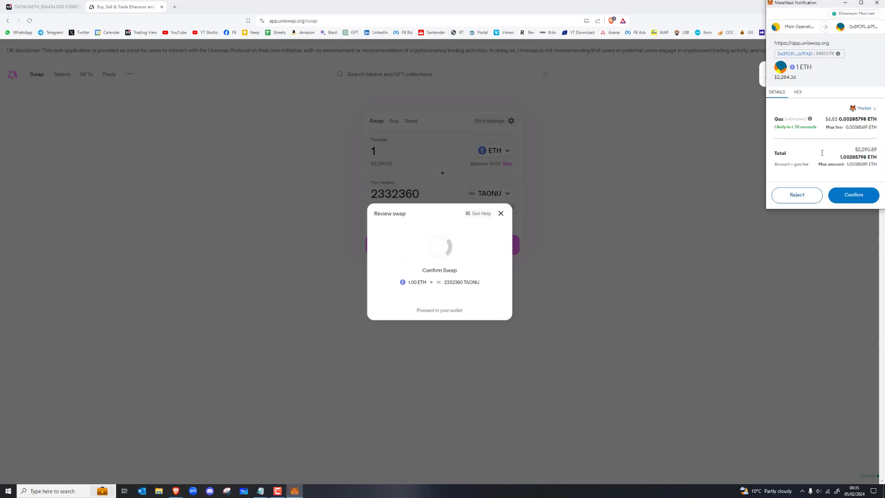
left_click(871, 196)
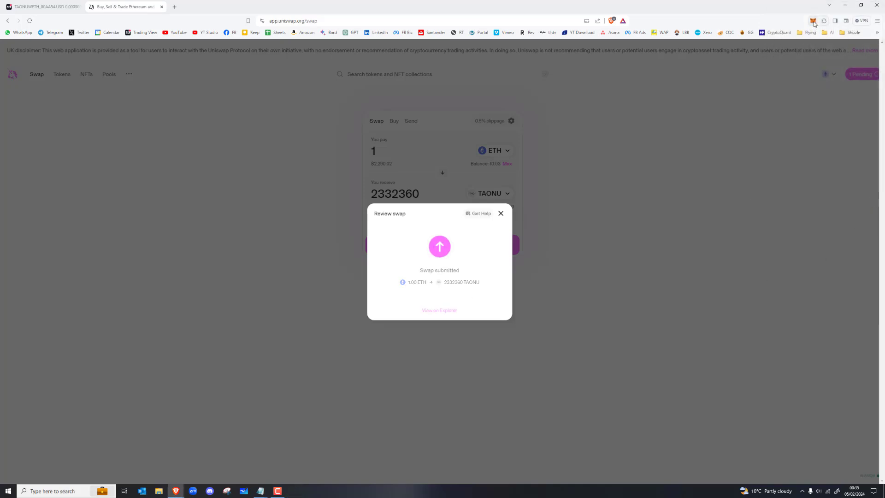
left_click(692, 465)
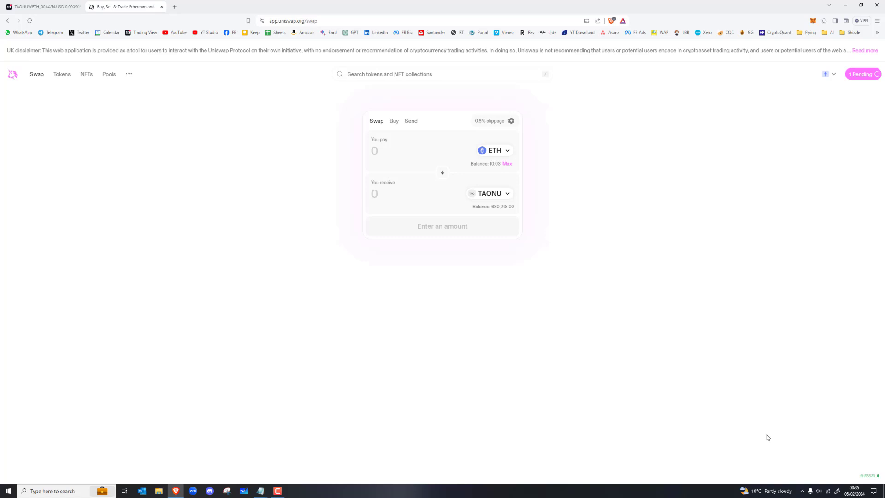
- Check the wallet's pending swap status and glance at the TAONU price chart
left_click(859, 76)
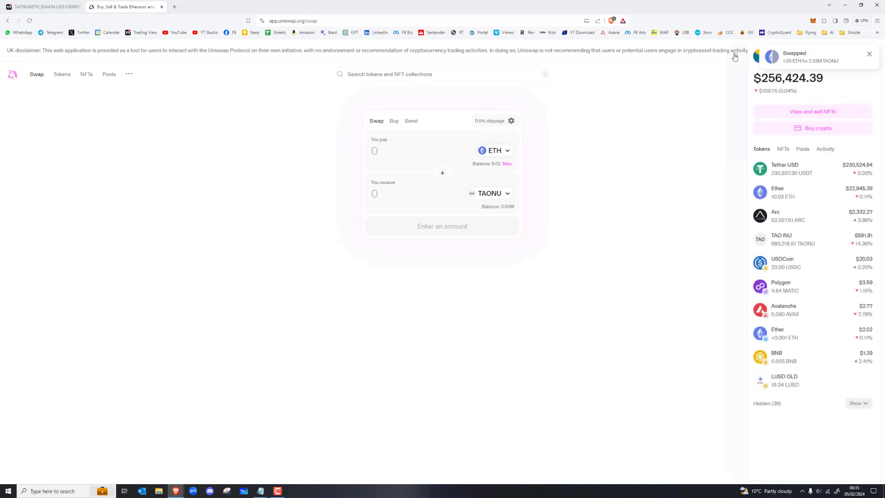
left_click(738, 349)
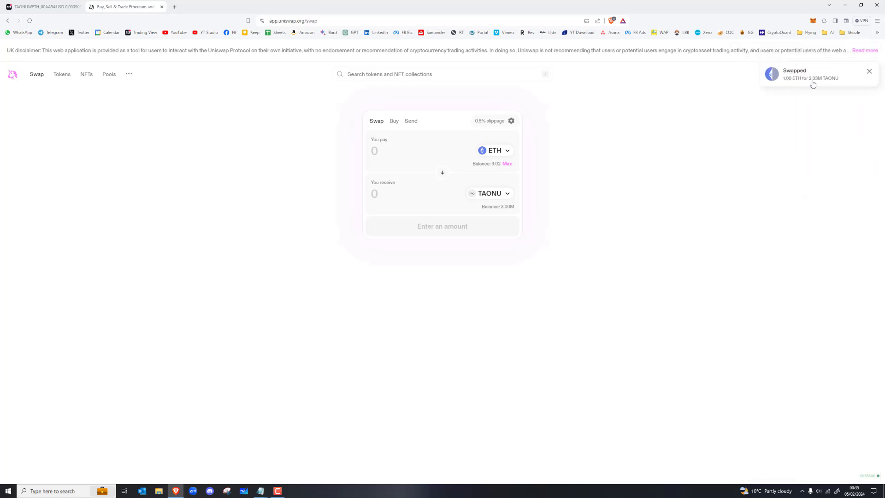
left_click(55, 6)
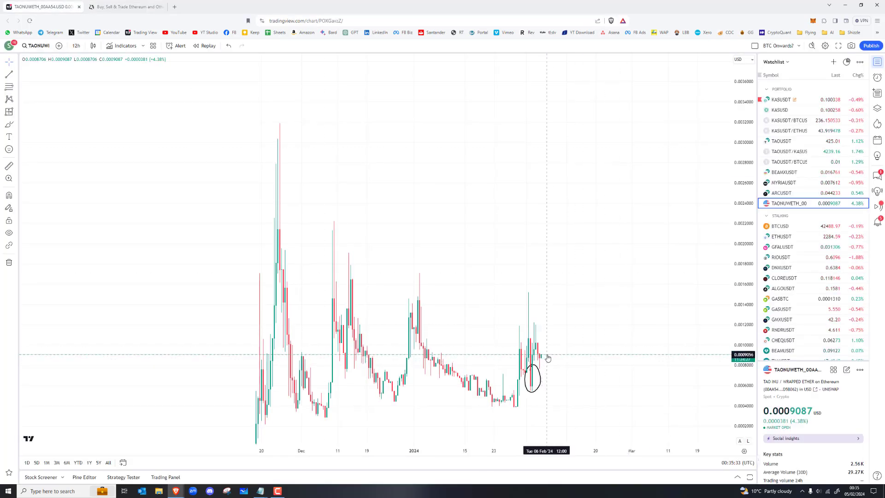
left_click(133, 5)
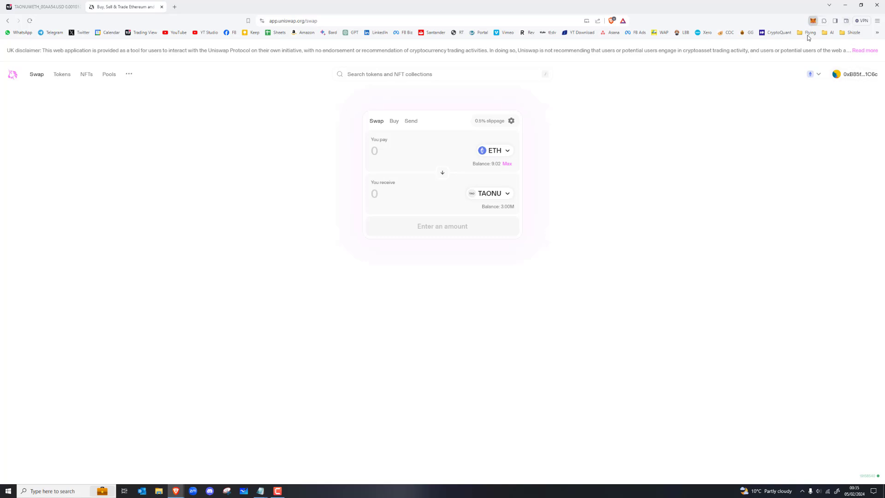
- Review the wallet's recent transactions and token balances, then select the You pay field
left_click(813, 20)
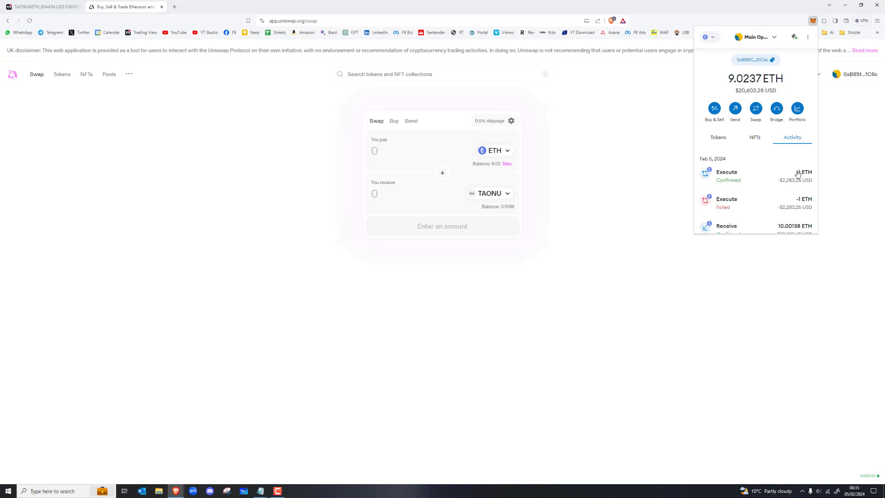
left_click(718, 137)
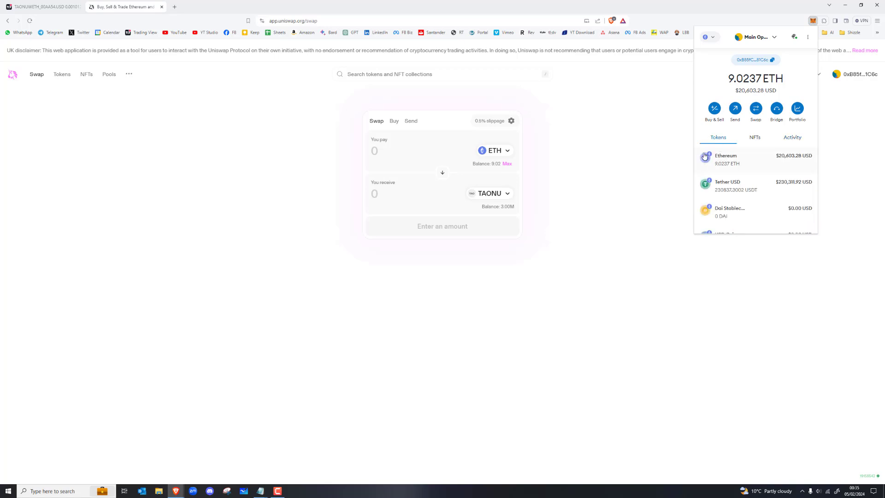
left_click(641, 212)
left_click(466, 152)
- Enter 1 ETH and confirm the swap for 2332360 TAONU
type("1")
left_click(443, 245)
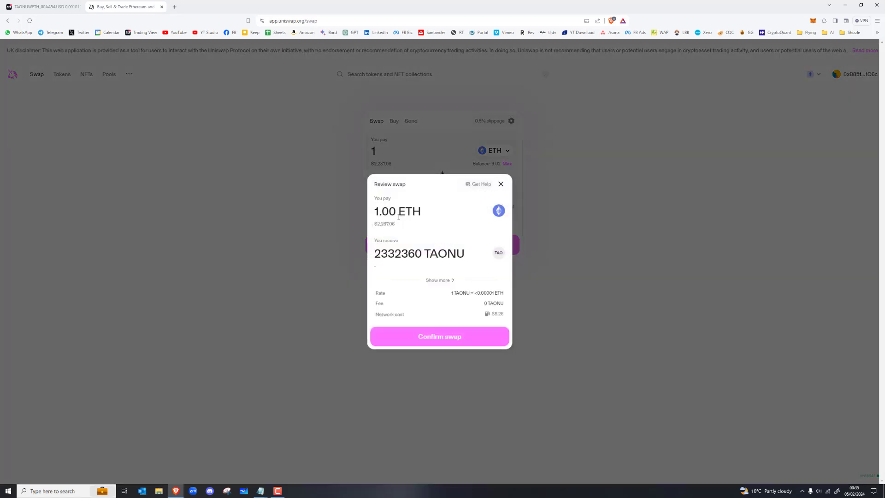
left_click(468, 338)
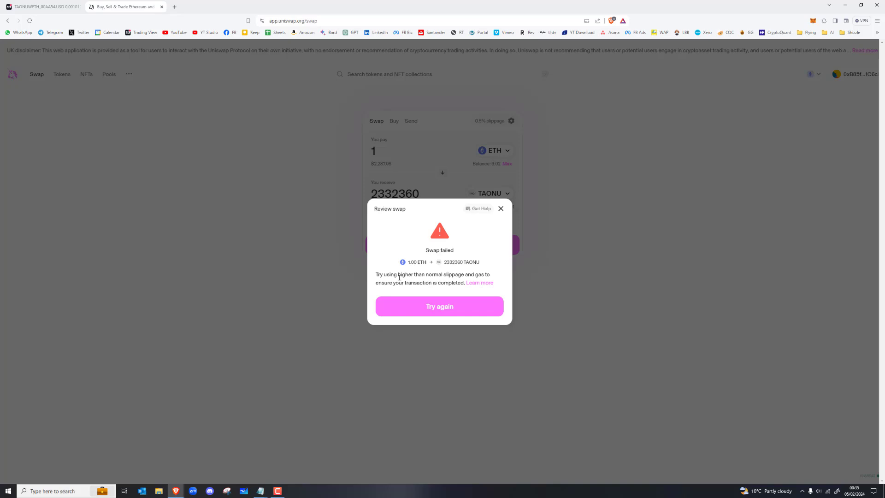
- After the failure, note the raise-slippage advice, retry, dismiss the notice, and view the TAONU chart
left_click_drag(443, 274, 498, 296)
left_click(486, 310)
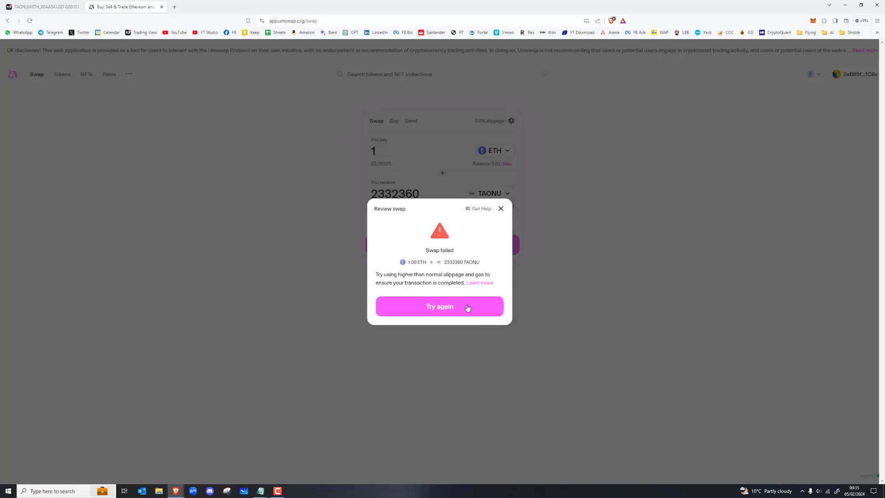
left_click(501, 209)
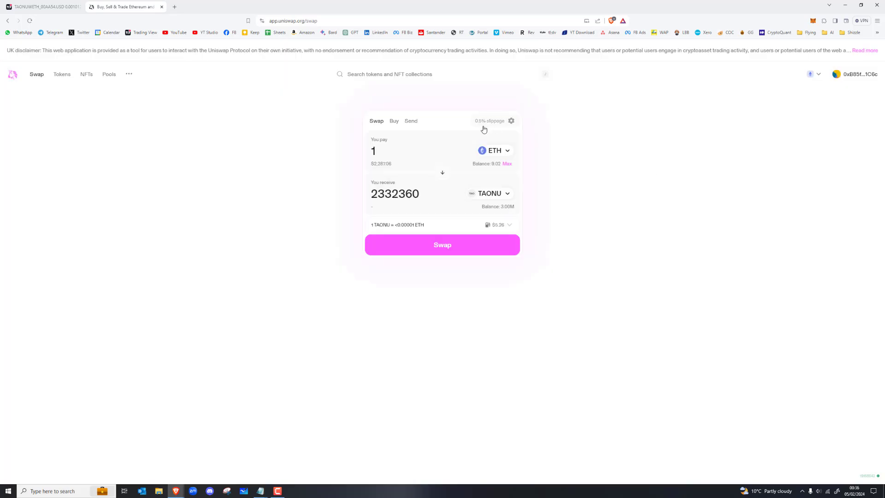
left_click(69, 7)
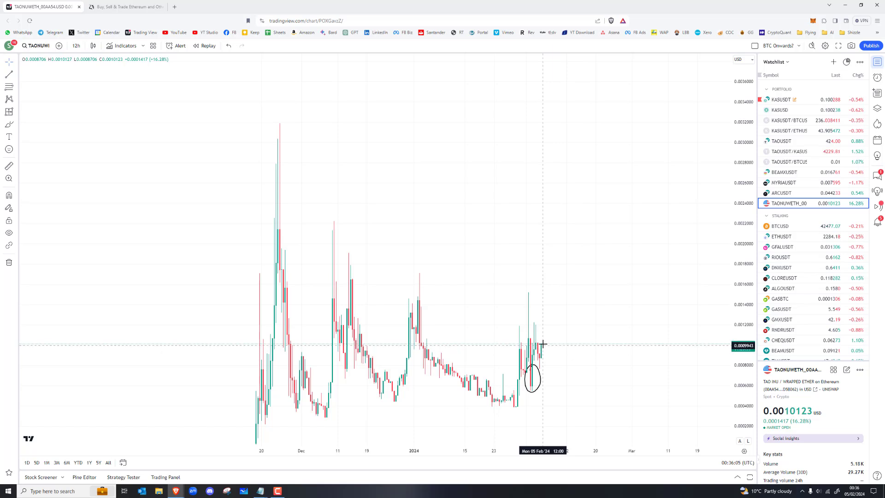
- Set Uniswap's custom maximum slippage to 2%
left_click(90, 4)
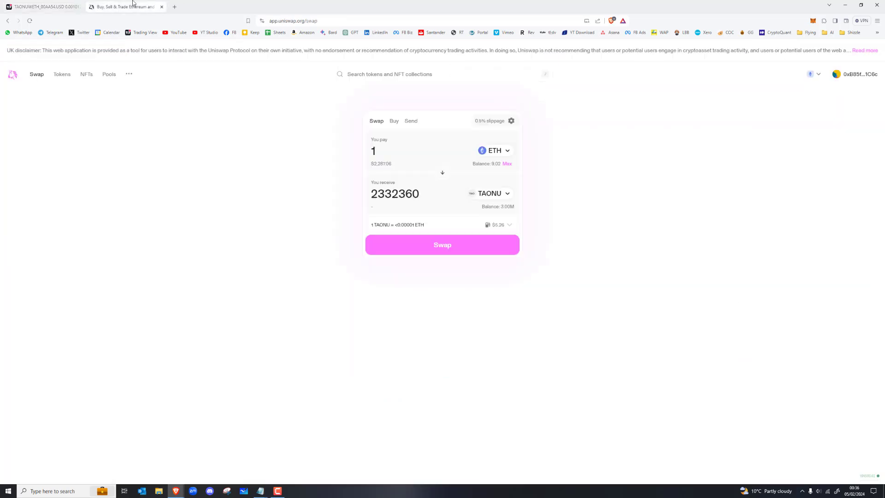
left_click(511, 121)
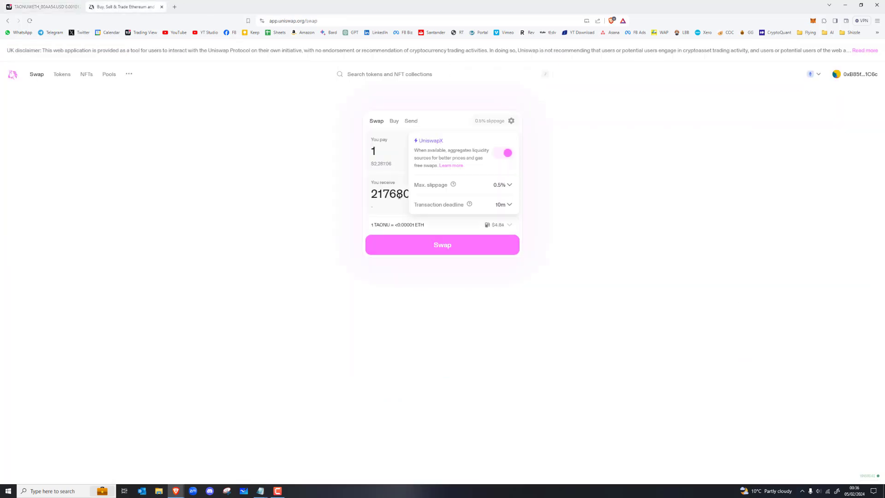
left_click(498, 185)
type("2")
left_click(588, 226)
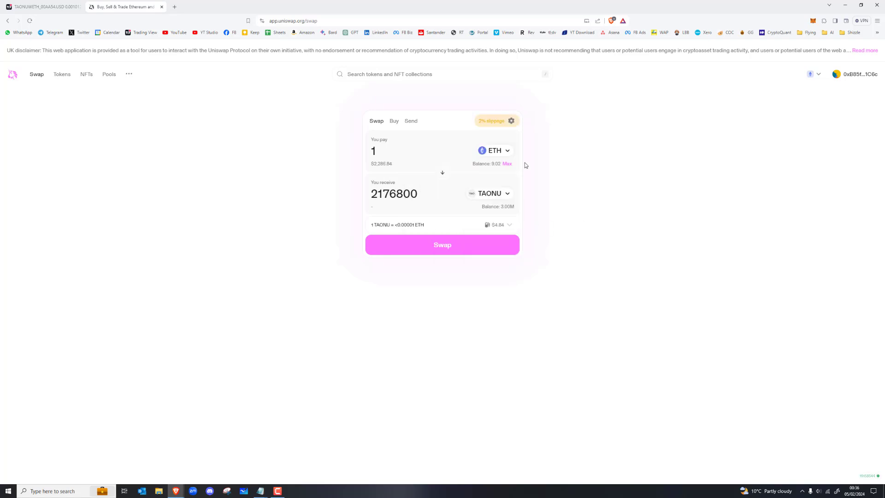
- Confirm the 1 ETH for 2176800 TAONU swap, approve it in MetaMask, and dismiss the notice
left_click(488, 247)
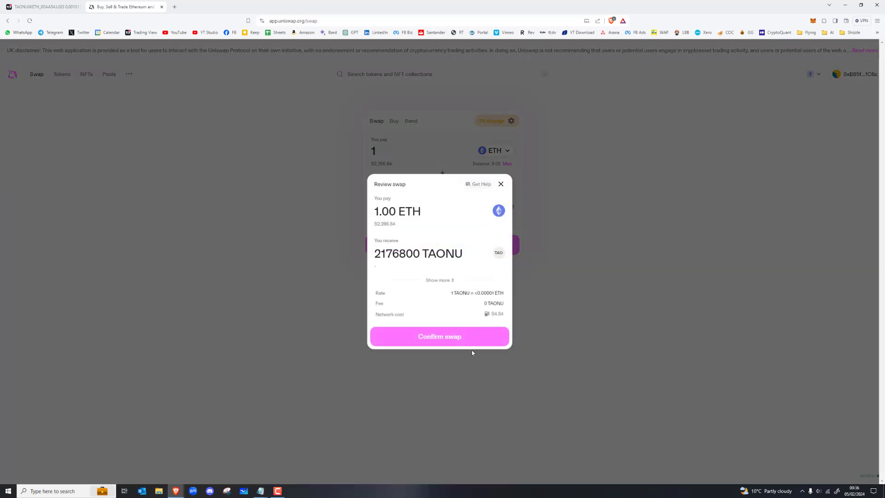
left_click(463, 338)
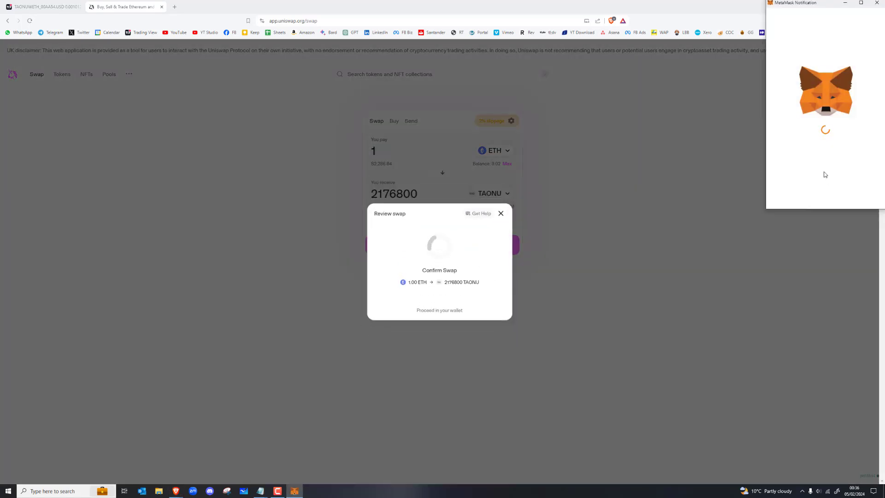
left_click(865, 200)
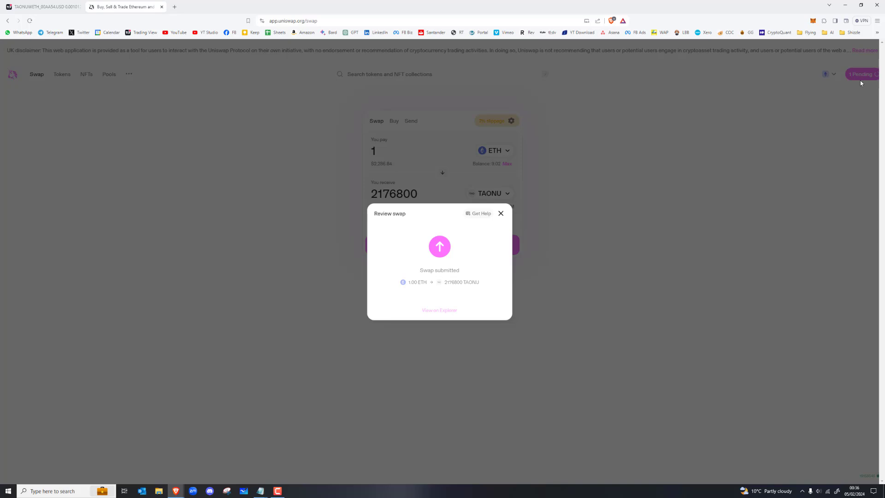
left_click(774, 243)
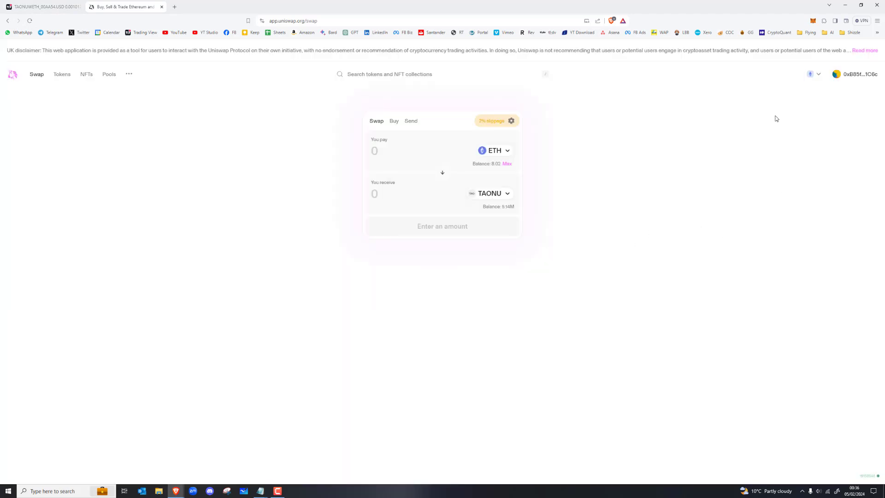
left_click(813, 21)
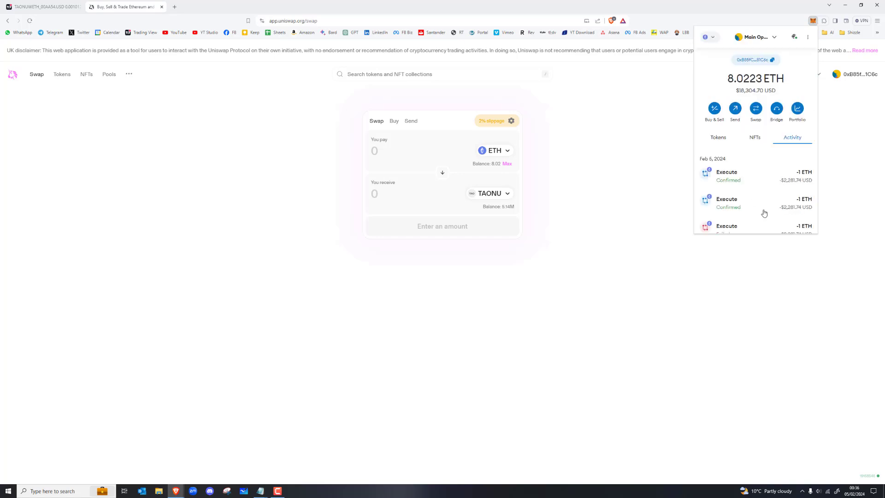
left_click(717, 139)
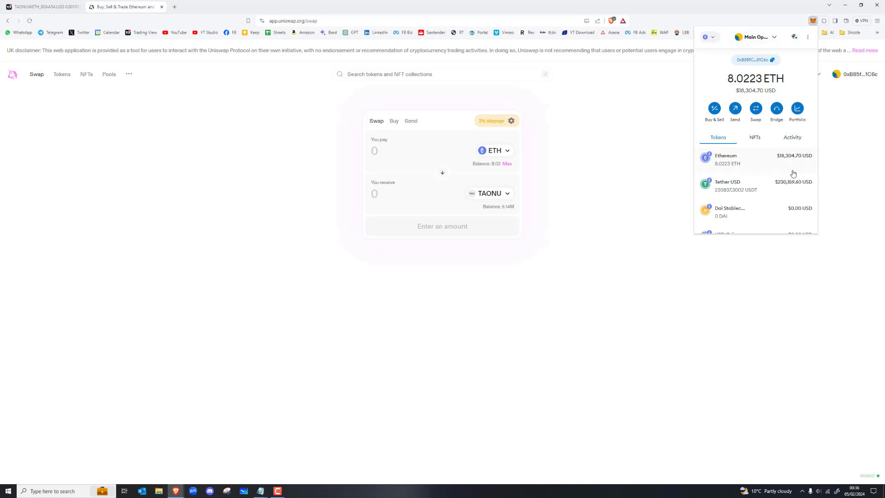
scroll(738, 207, "down", 5)
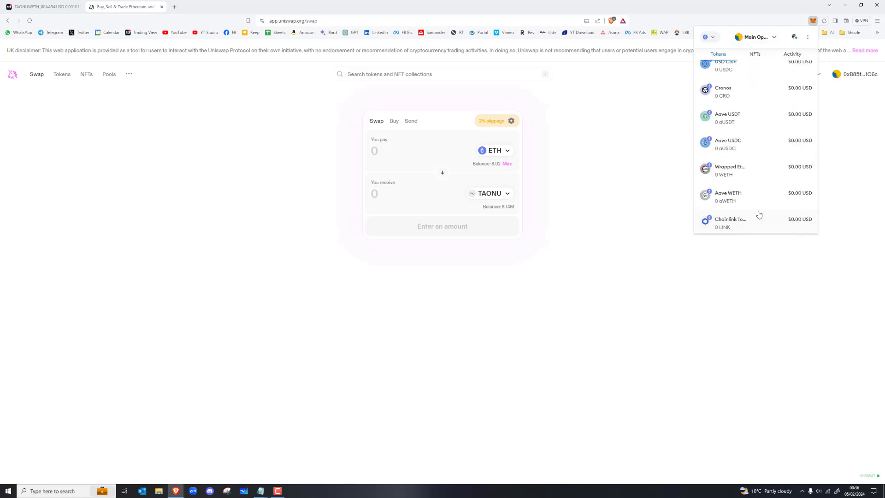
left_click(773, 272)
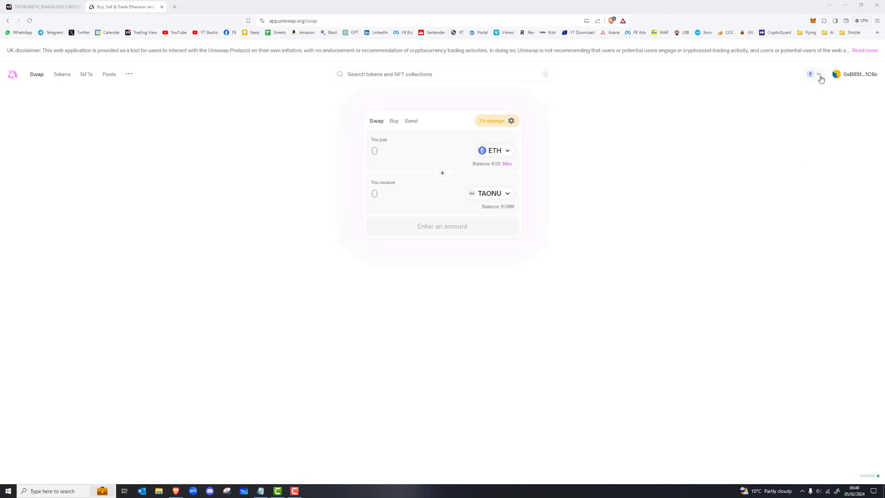
- Disconnect the wallet from the account drawer and close the Uniswap browser tab
left_click(857, 76)
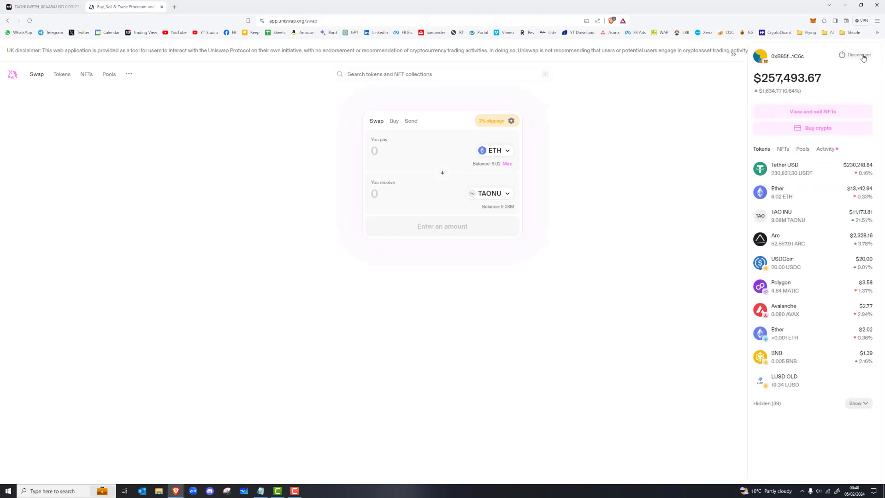
left_click(865, 56)
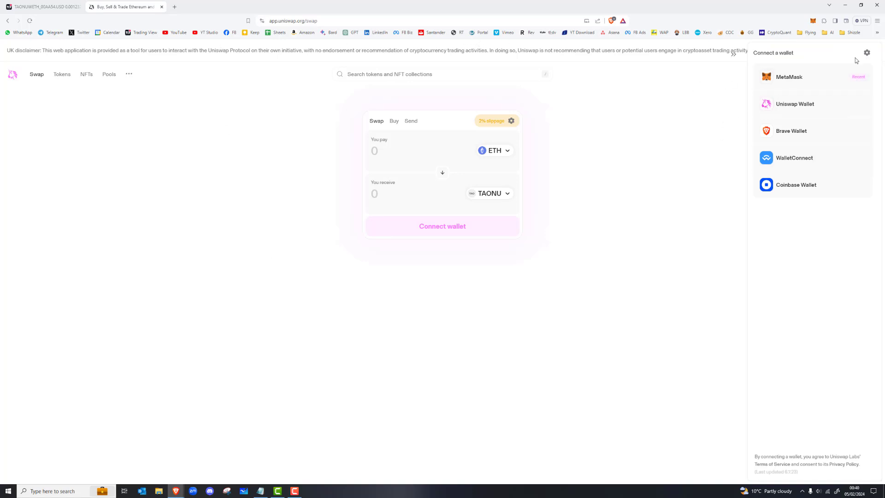
left_click(161, 6)
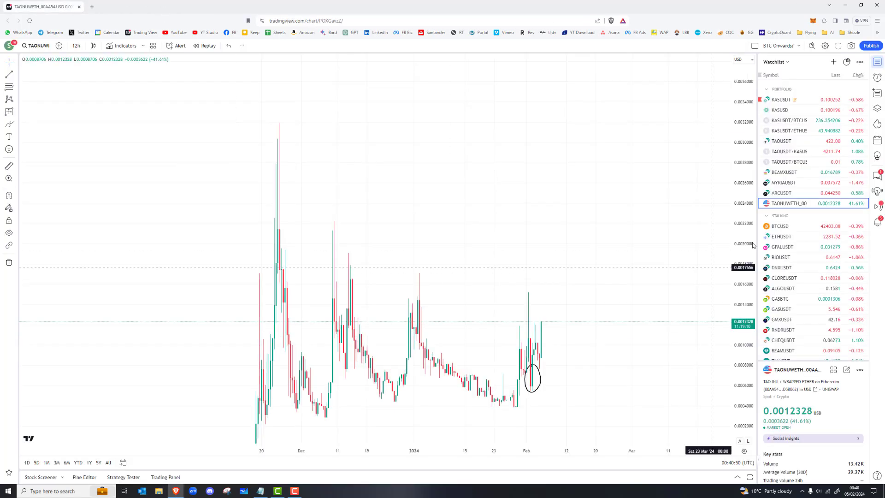
- In MetaMask, disconnect app.uniswap.org from the connected sites, then reopen the account options menu
left_click(813, 21)
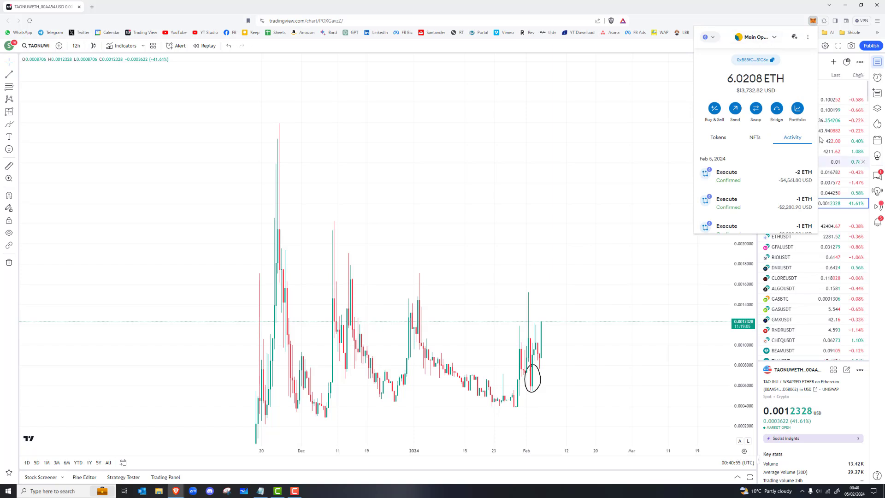
left_click(808, 39)
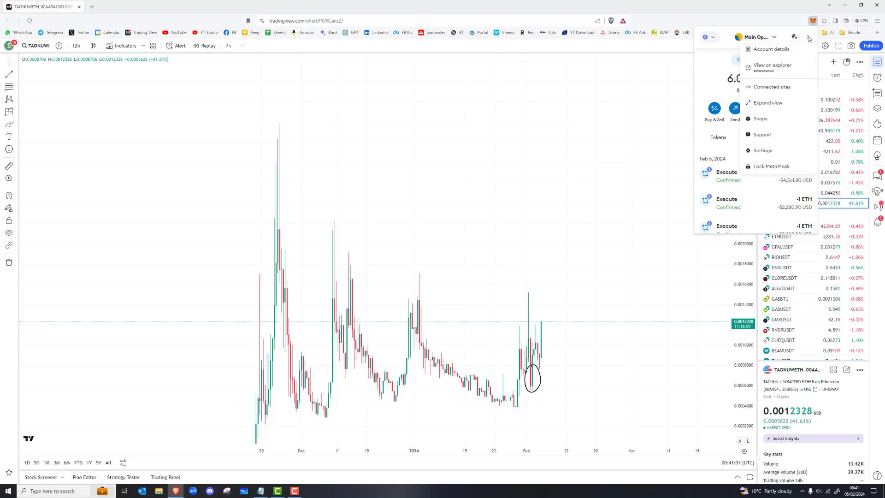
left_click(768, 87)
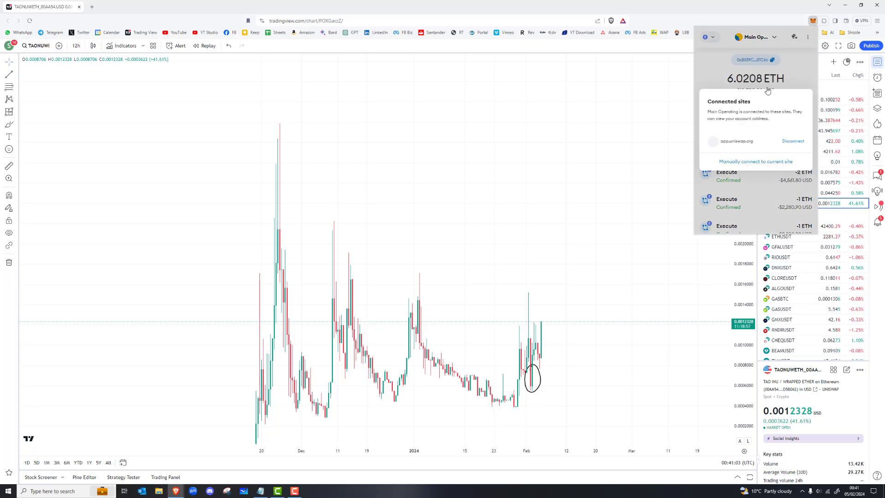
left_click(796, 147)
left_click(795, 150)
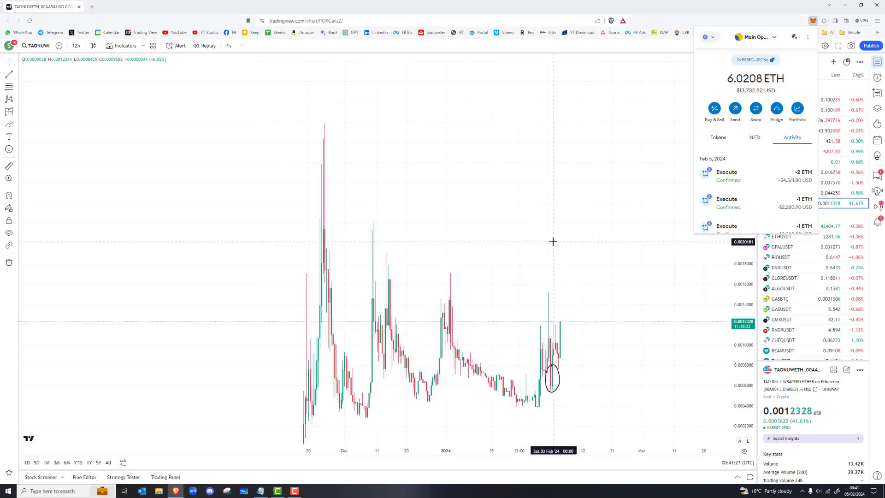
scroll(553, 240, "down", 3)
left_click(807, 37)
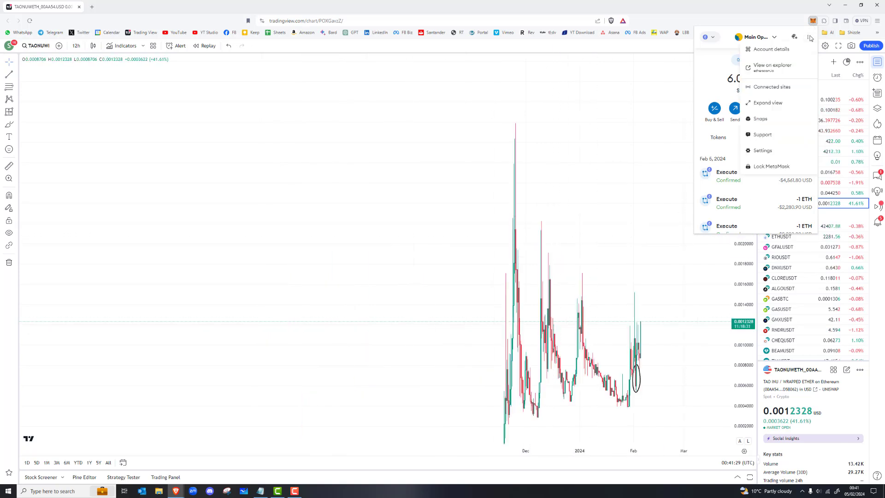
- Lock the wallet, then pan the TAONU chart and compress its price scale for headroom
left_click(774, 167)
left_click(648, 146)
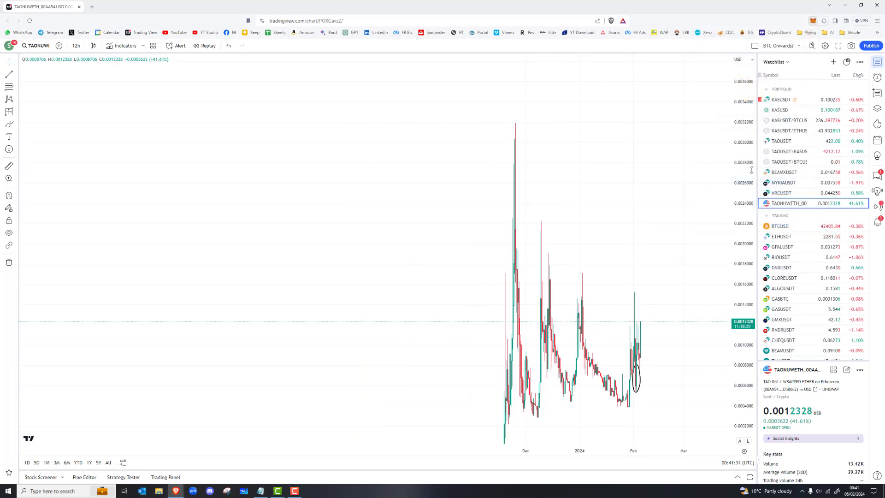
left_click_drag(627, 338, 396, 399)
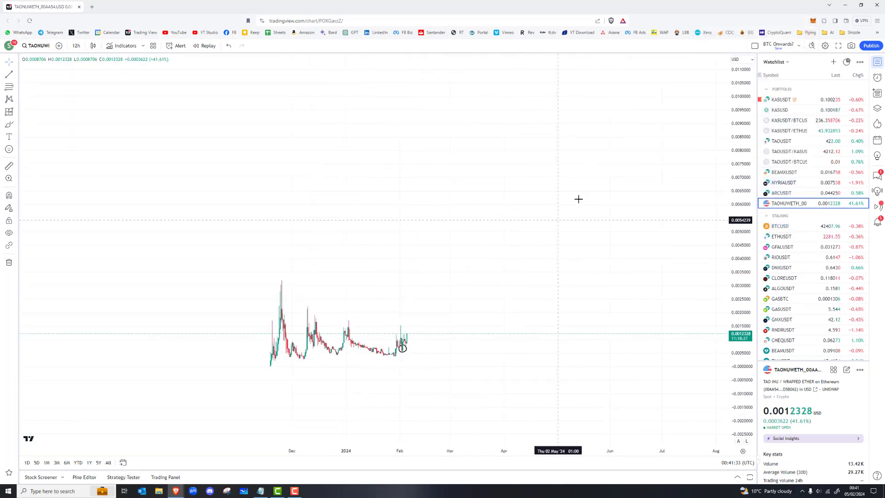
left_click_drag(746, 170, 445, 356)
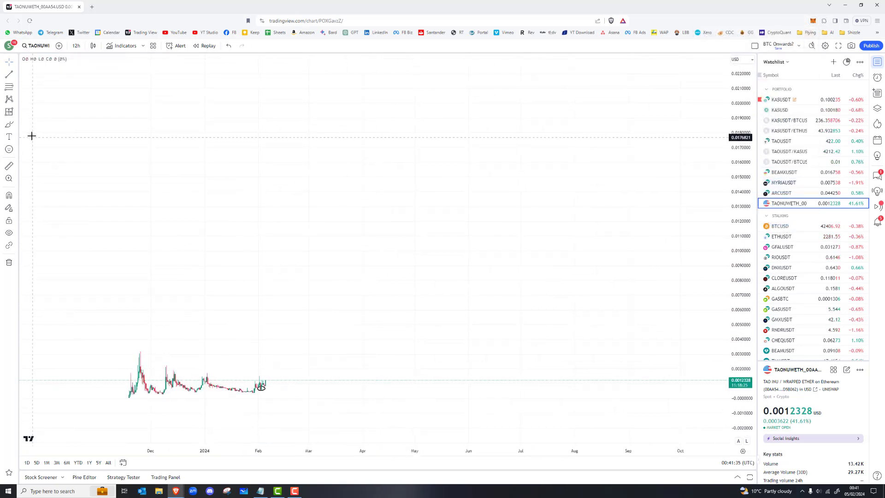
- Draw a date and price range box from the latest candle to far above the current price
left_click(9, 112)
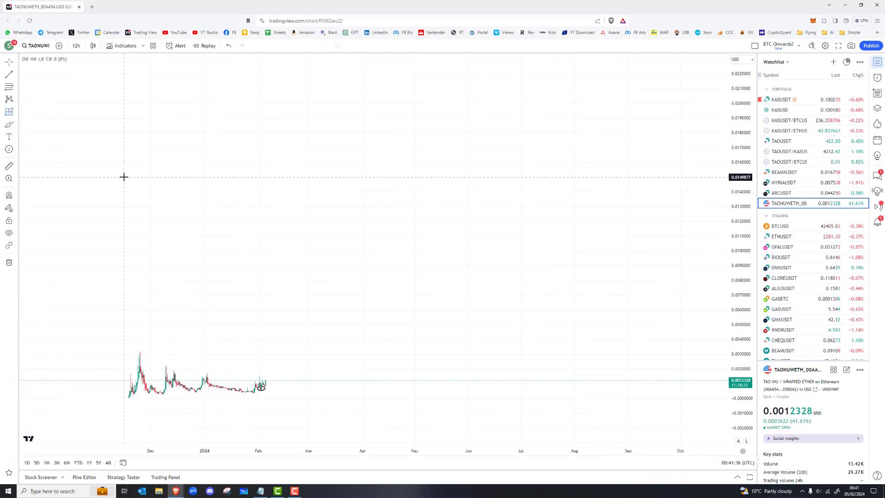
left_click(267, 384)
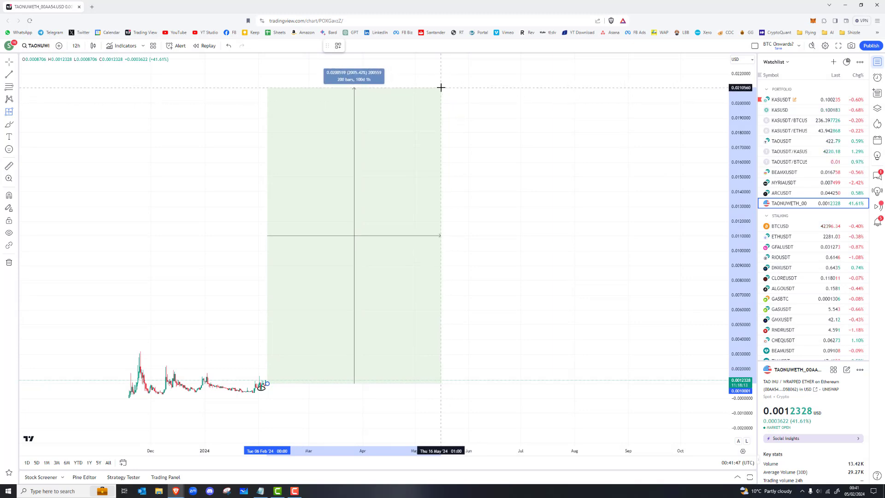
left_click(441, 87)
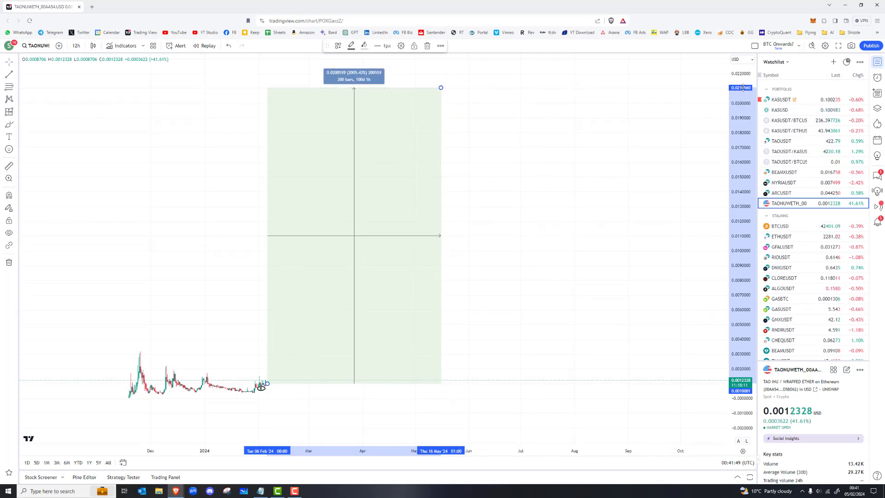
right_click(621, 133)
left_click(854, 33)
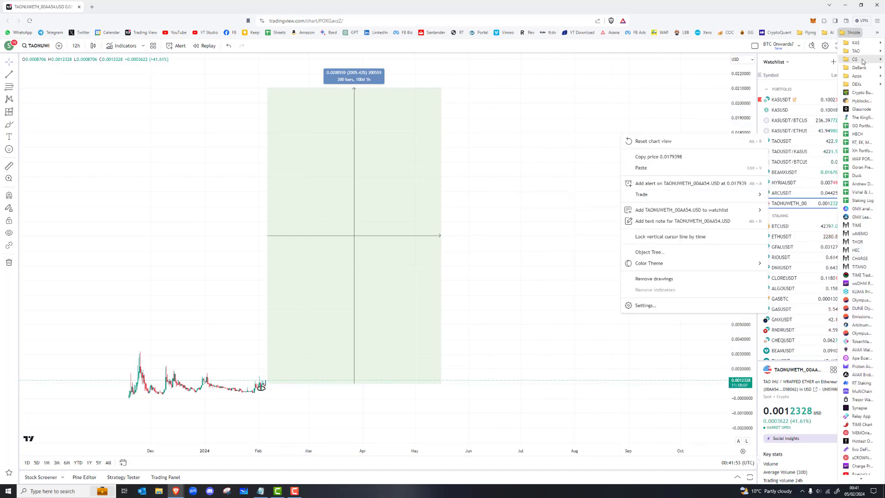
- From the saved Kaspa page, search 'tao' and open TAO INU, scrolling to its 1,000,000,000 supply
mouse_move(863, 61)
left_click(822, 61)
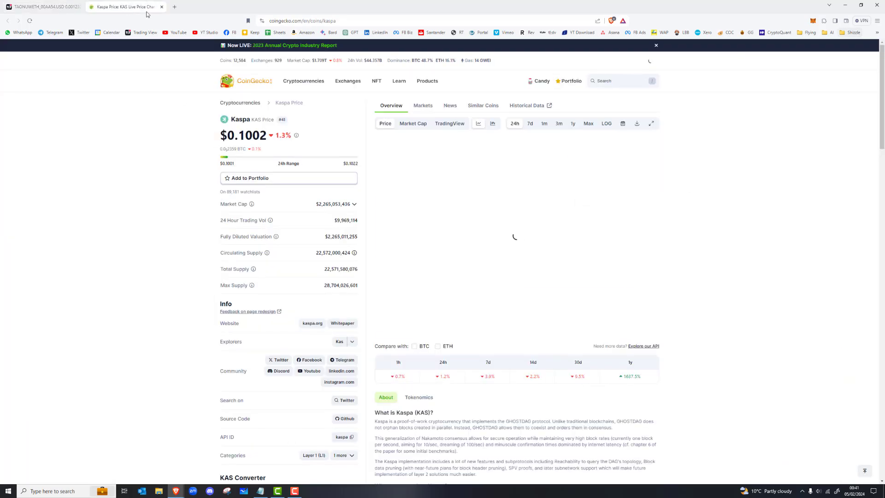
left_click(623, 81)
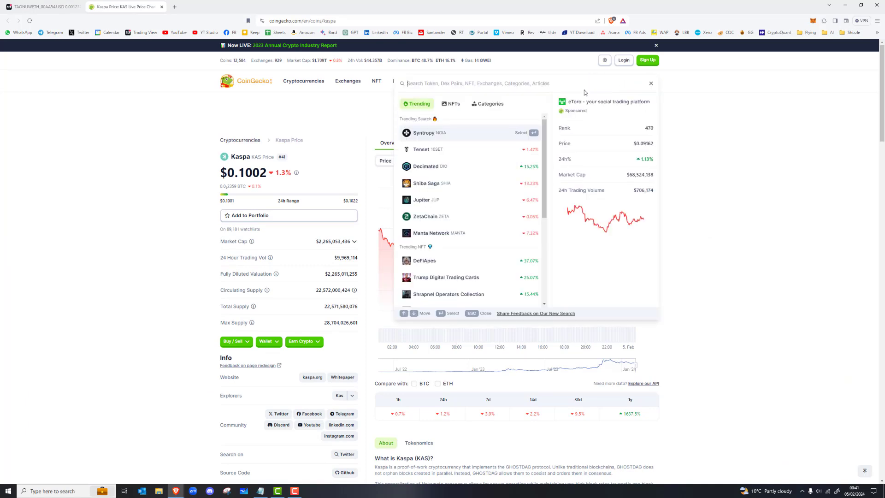
type("taonu")
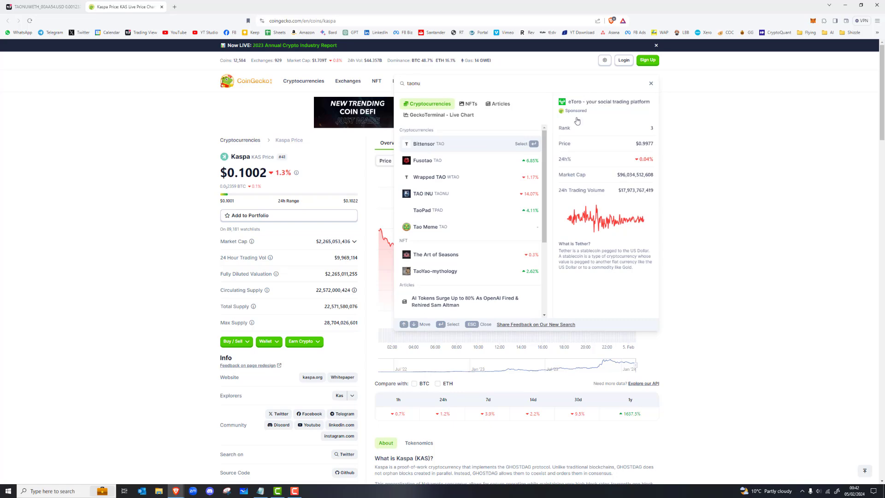
left_click(438, 135)
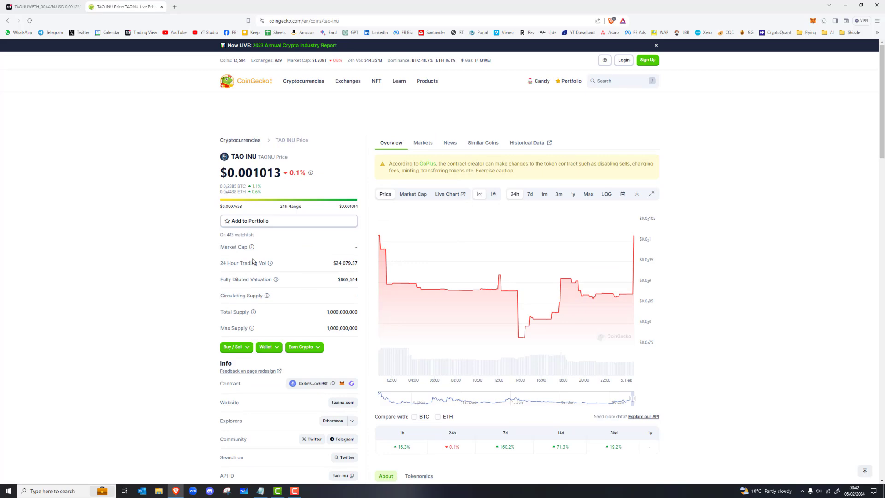
scroll(341, 392, "down", 3)
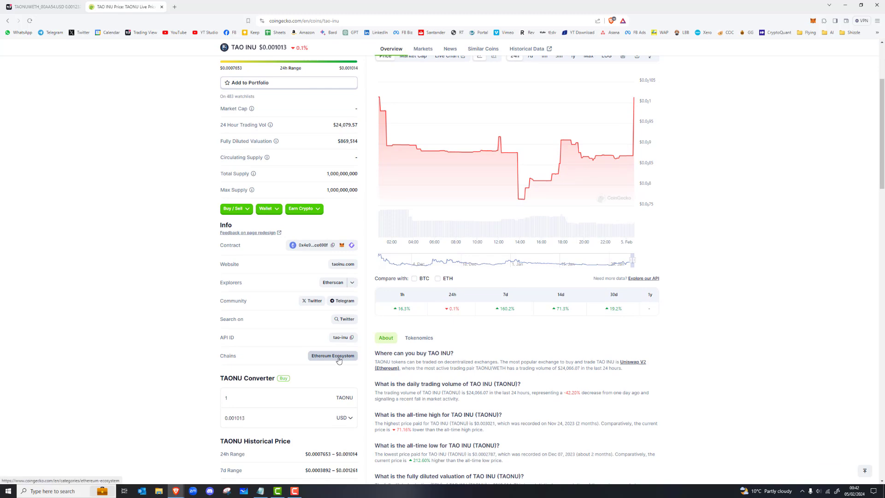
- Launch Windows Calculator from the Start menu and move it over the price chart
left_click(8, 492)
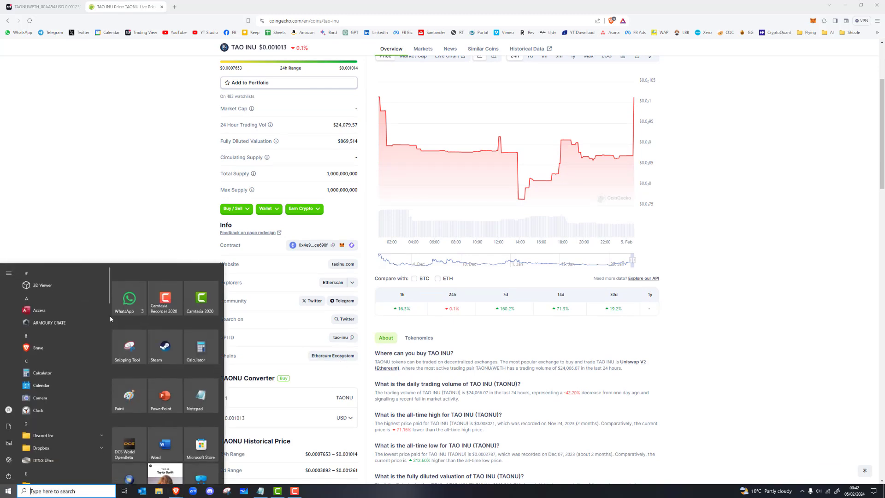
left_click(199, 344)
left_click_drag(251, 109, 497, 121)
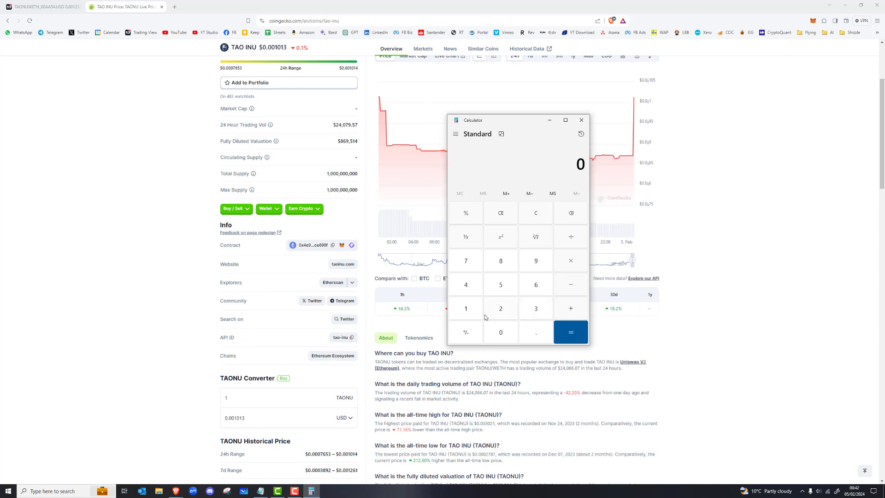
- Compute 1,000,000,000 × 0.001 = 1,000,000 and select the result
left_click(465, 308)
left_click(502, 333)
left_click(501, 332)
left_click(501, 332)
left_click(501, 333)
left_click(501, 332)
left_click(502, 333)
left_click(501, 333)
left_click(501, 332)
left_click(501, 332)
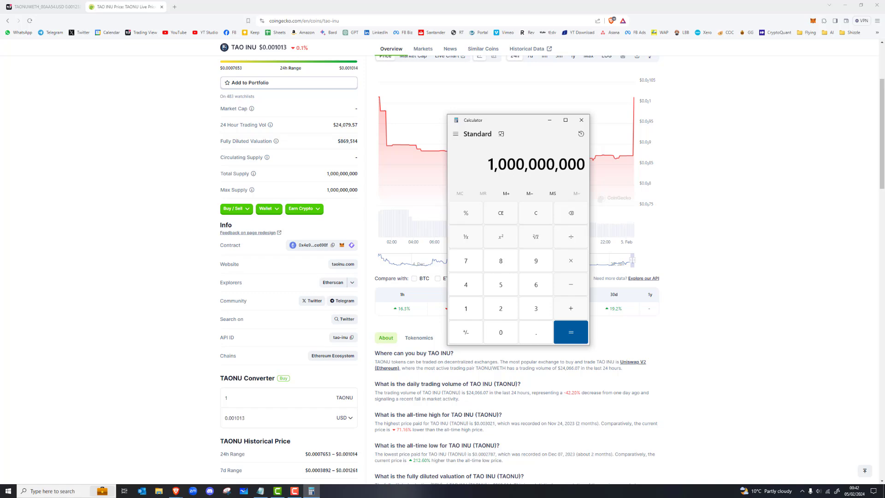
left_click(571, 268)
left_click(534, 337)
left_click(512, 336)
left_click(512, 336)
left_click(471, 310)
left_click(574, 332)
left_click_drag(520, 169, 584, 166)
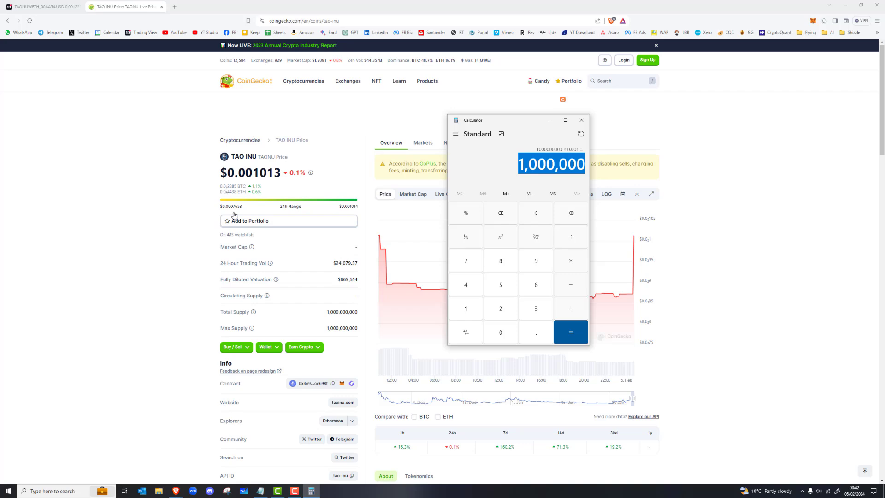
- Open CoinGecko's crypto Categories list from the Cryptocurrencies menu and scroll through it
mouse_move(304, 83)
left_click(310, 115)
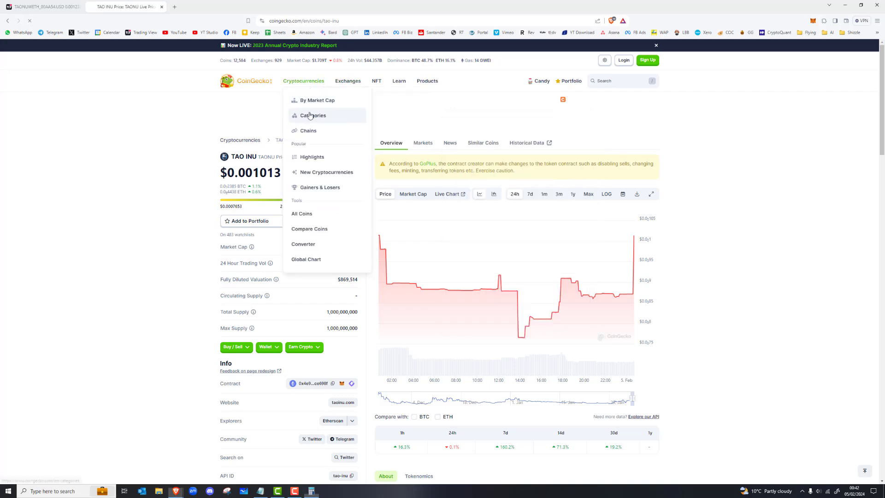
scroll(293, 253, "down", 1)
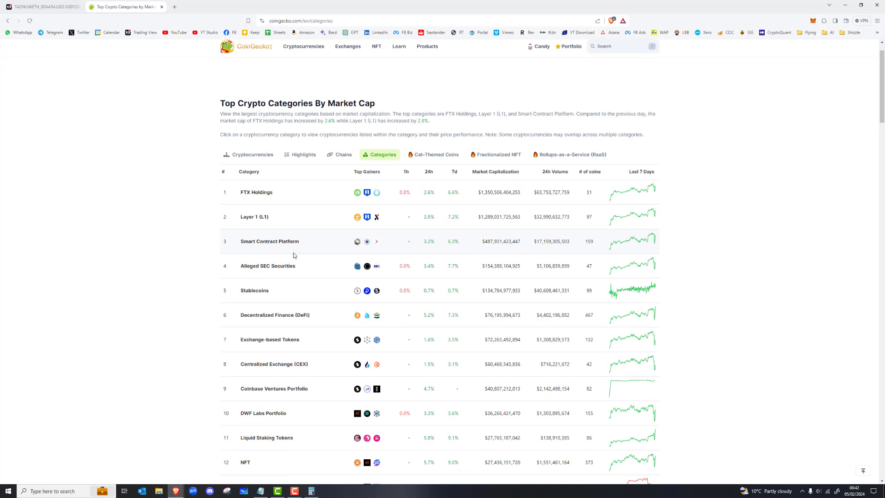
scroll(293, 255, "down", 7)
- Open the Dog-Themed Coins category and browse its ranking, headed by Dogecoin
left_click(274, 314)
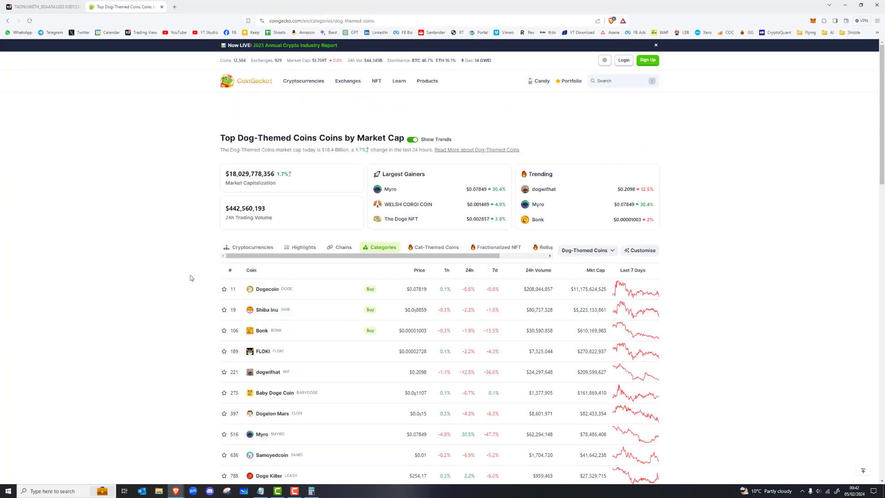
scroll(191, 278, "down", 4)
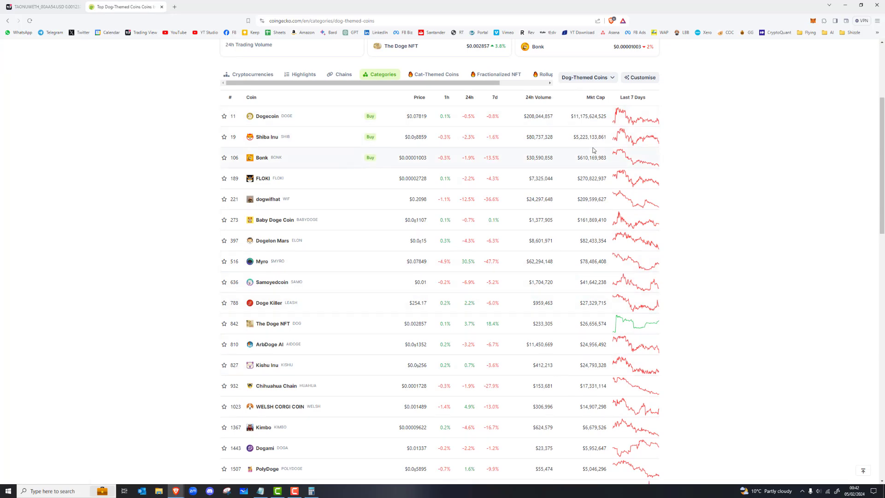
scroll(596, 329, "down", 3)
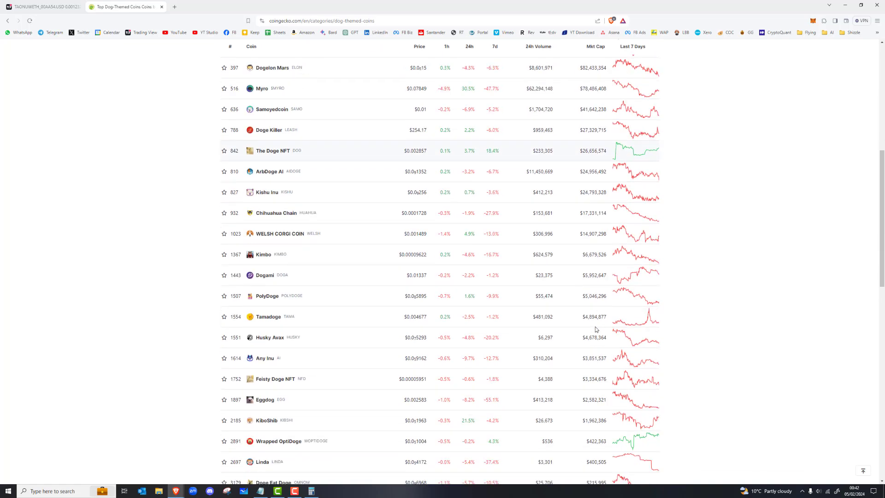
scroll(588, 308, "down", 2)
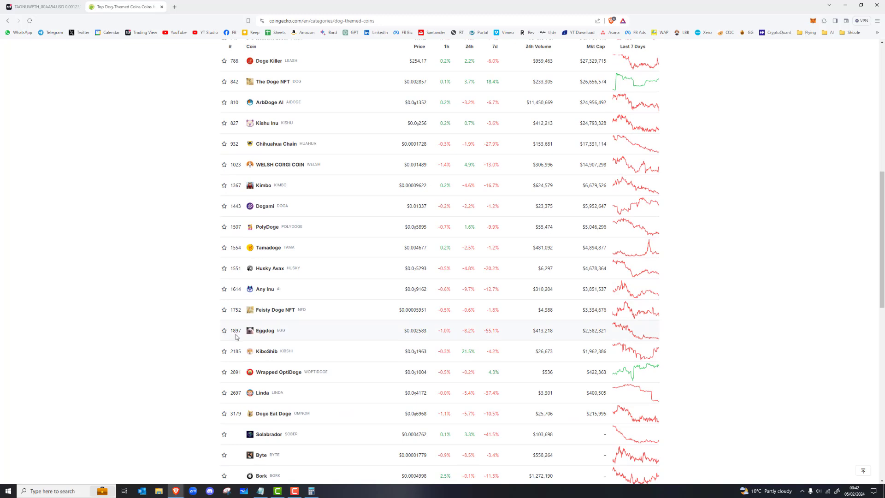
scroll(592, 317, "up", 2)
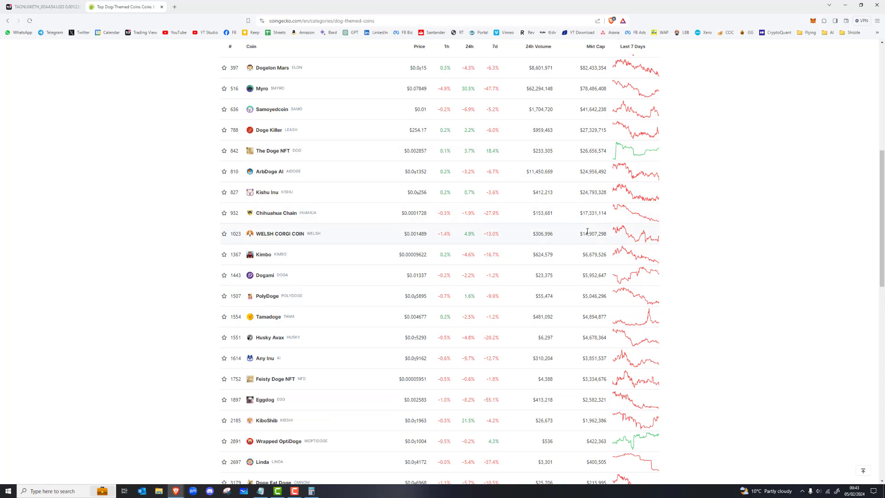
scroll(609, 334, "up", 3)
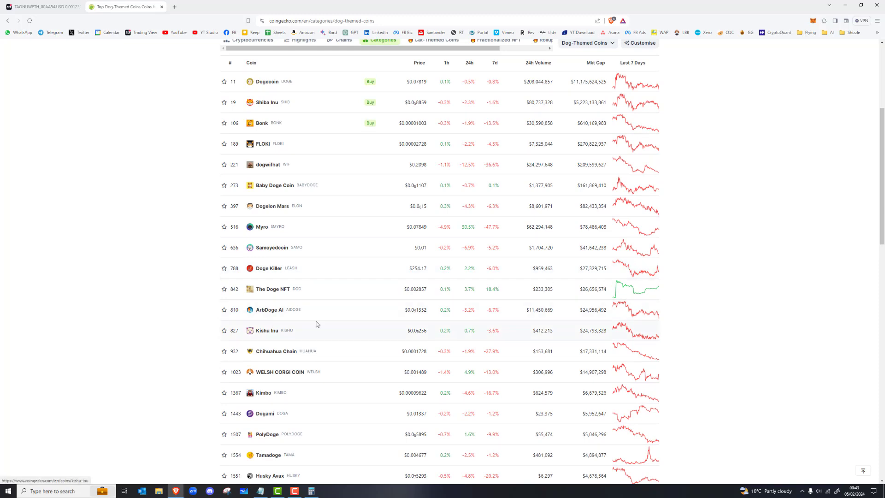
- Open Kishu Inu's page and switch its chart to market cap over the Max range
left_click(265, 332)
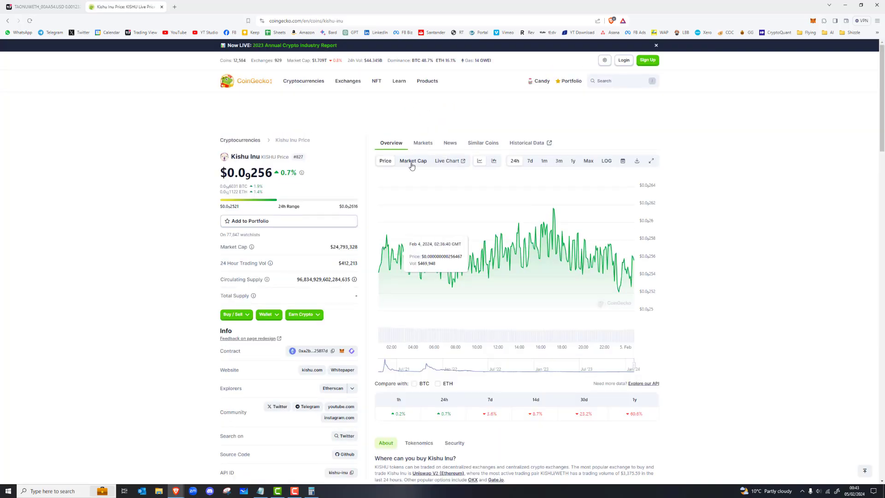
left_click(412, 161)
scroll(507, 254, "down", 5)
scroll(608, 261, "up", 5)
left_click(588, 161)
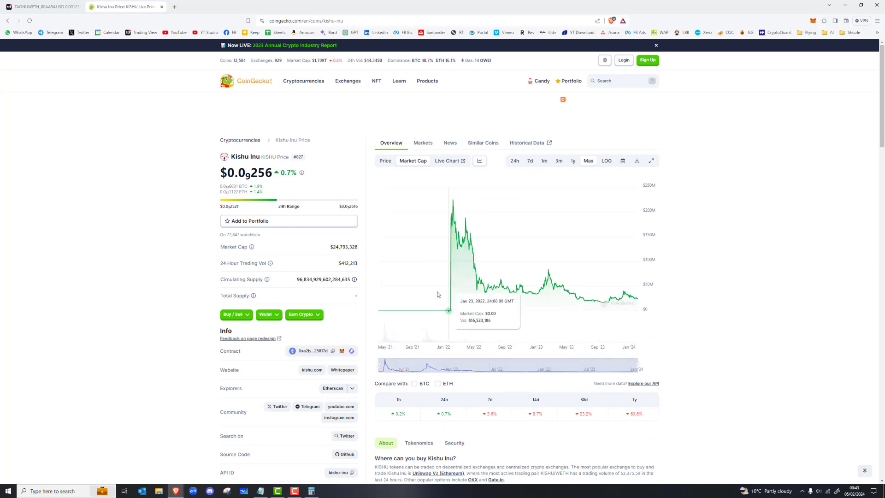